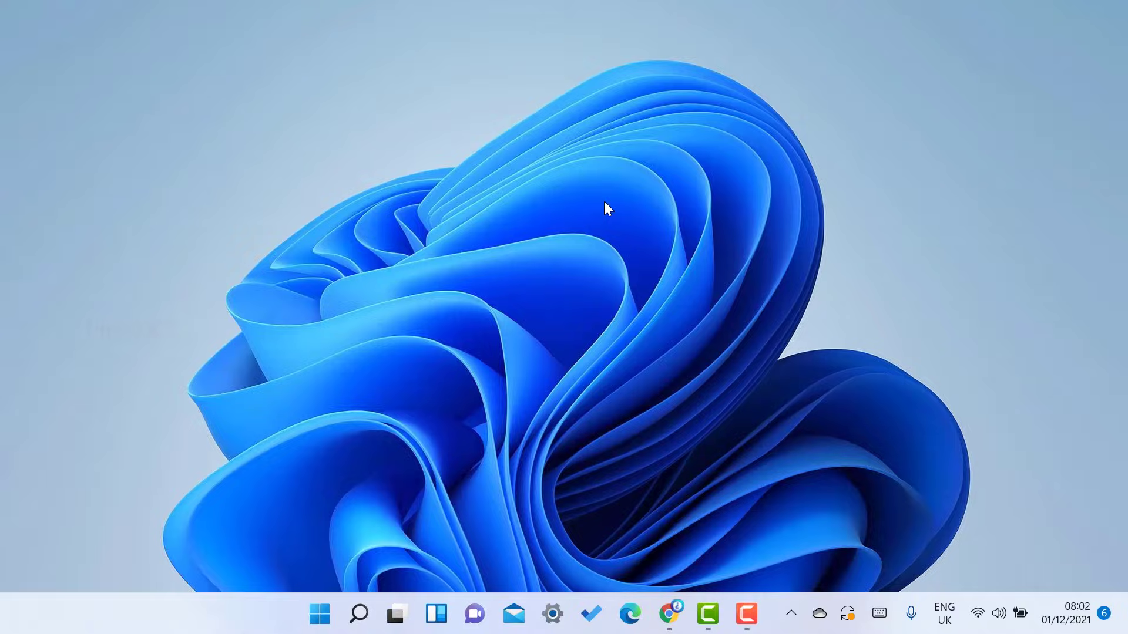
- Launch Word with the winword Run command and create a blank document
{"action": "key", "text": "super+r"}
{"action": "type", "text": "winword"}
{"action": "key", "text": "Return"}
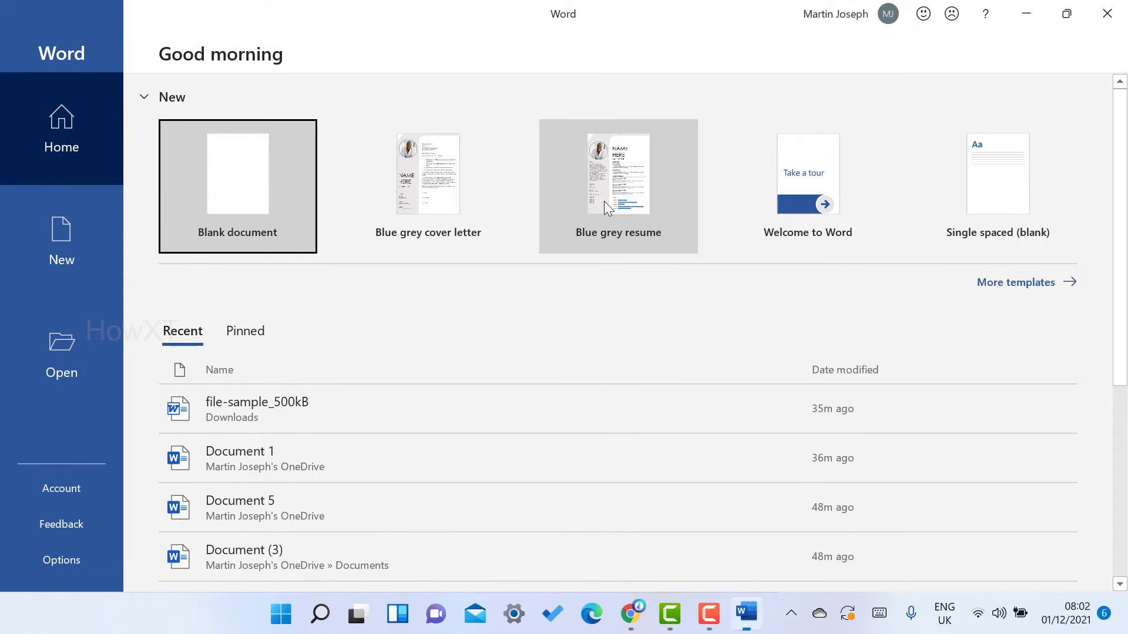
{"action": "left_click", "coordinate": [231, 215]}
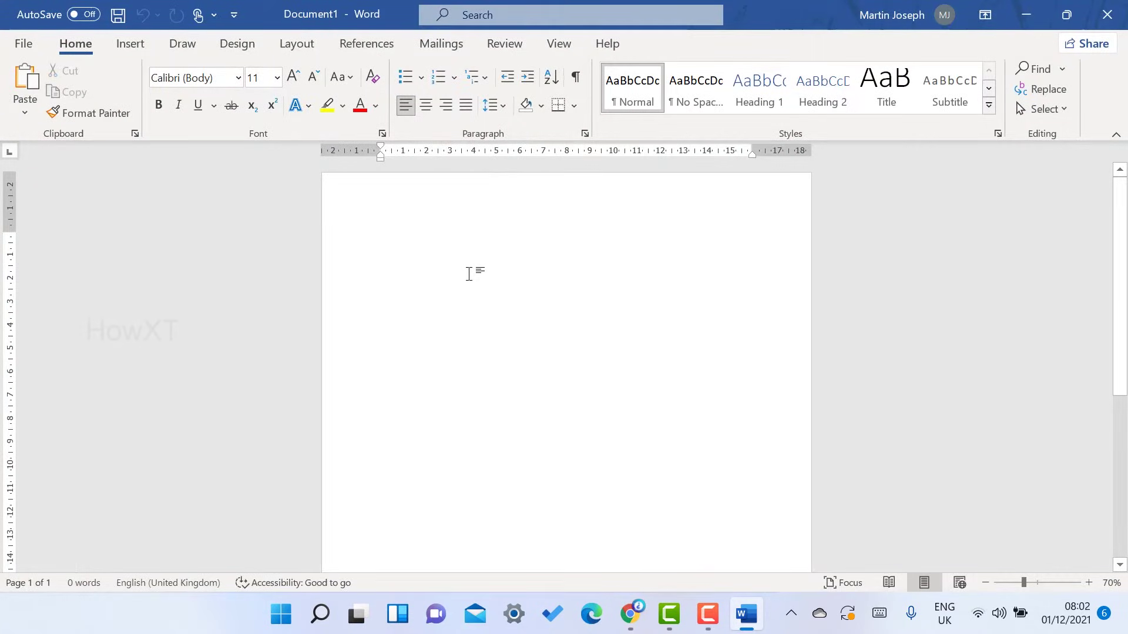
- Type the two title lines 'Howxt' and 'Document'
{"action": "type", "text": "Howxt"}
{"action": "key", "text": "Return"}
{"action": "type", "text": "Docun"}
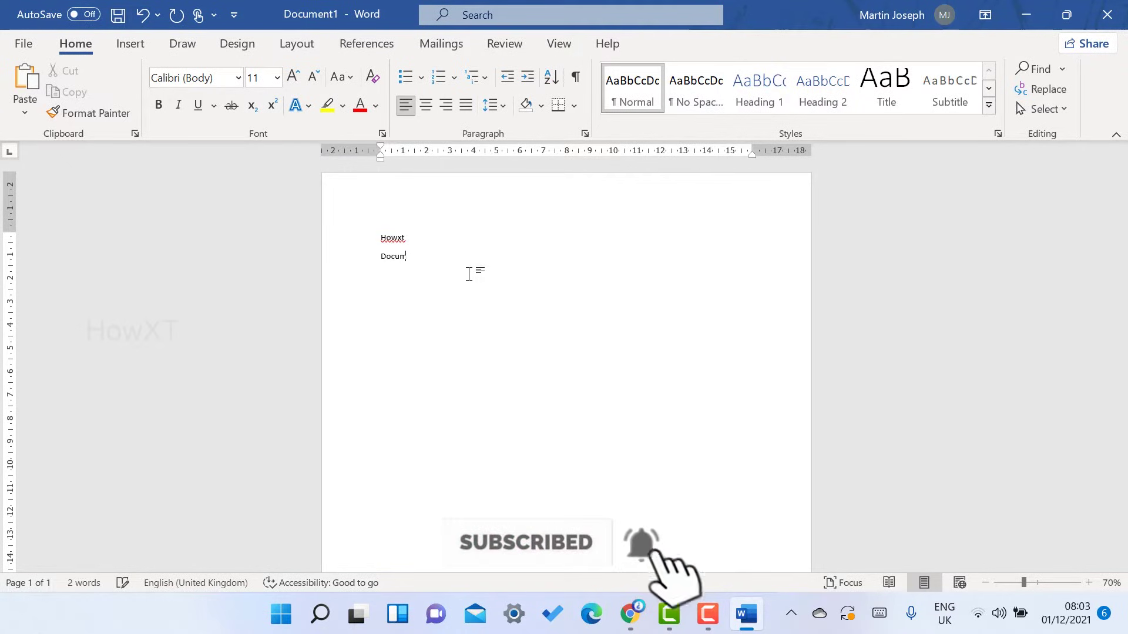
{"action": "key", "text": "BackSpace"}
{"action": "type", "text": "ment"}
- Enlarge both title lines to 28 pt and centre them on the page
{"action": "key", "text": "ctrl+a"}
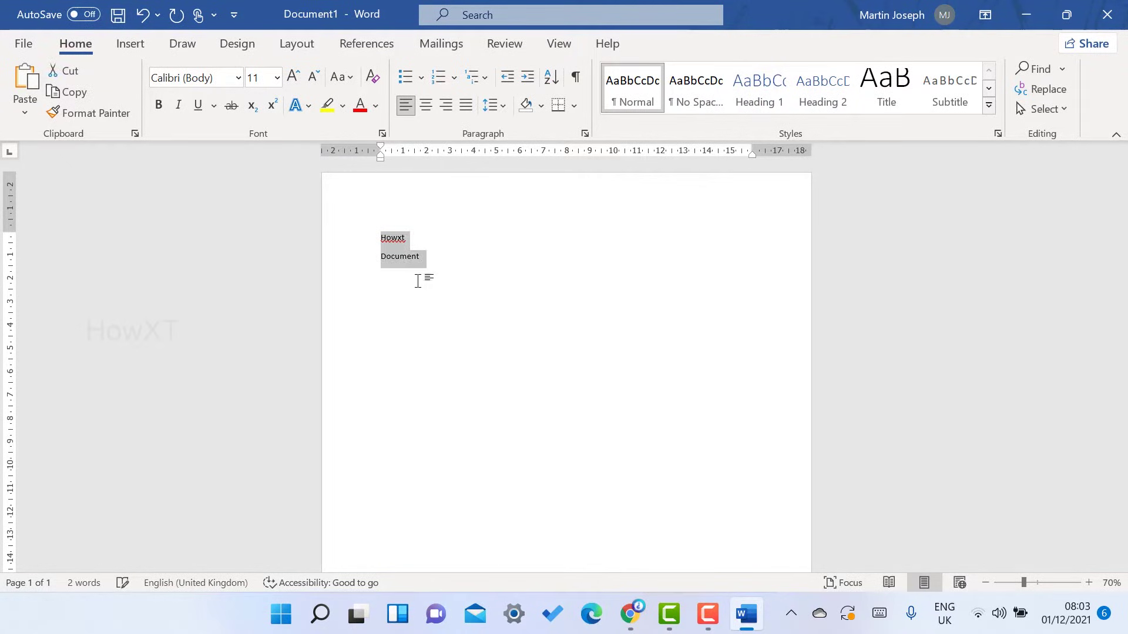
{"action": "left_click", "coordinate": [126, 45]}
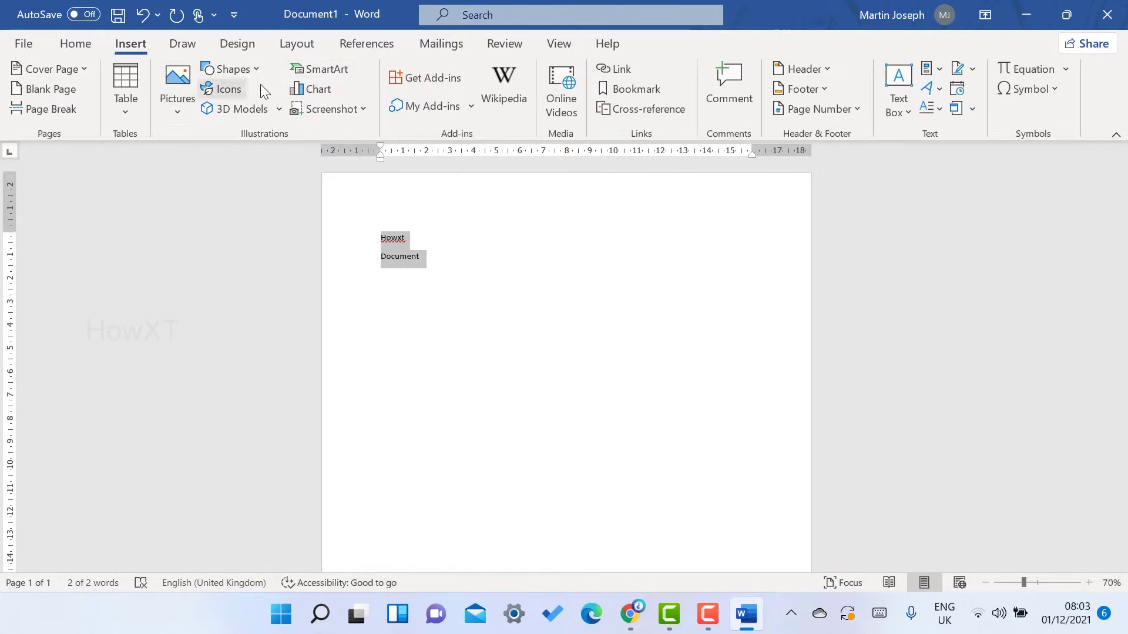
{"action": "left_click", "coordinate": [80, 46]}
{"action": "left_click", "coordinate": [294, 79]}
{"action": "left_click", "coordinate": [294, 79]}
{"action": "left_click", "coordinate": [294, 79]}
{"action": "left_click", "coordinate": [294, 80]}
{"action": "left_click", "coordinate": [294, 79]}
{"action": "left_click", "coordinate": [294, 79]}
{"action": "left_click", "coordinate": [294, 79]}
{"action": "left_click", "coordinate": [294, 79]}
{"action": "left_click", "coordinate": [294, 79]}
{"action": "left_click", "coordinate": [426, 105]}
{"action": "left_click", "coordinate": [629, 286]}
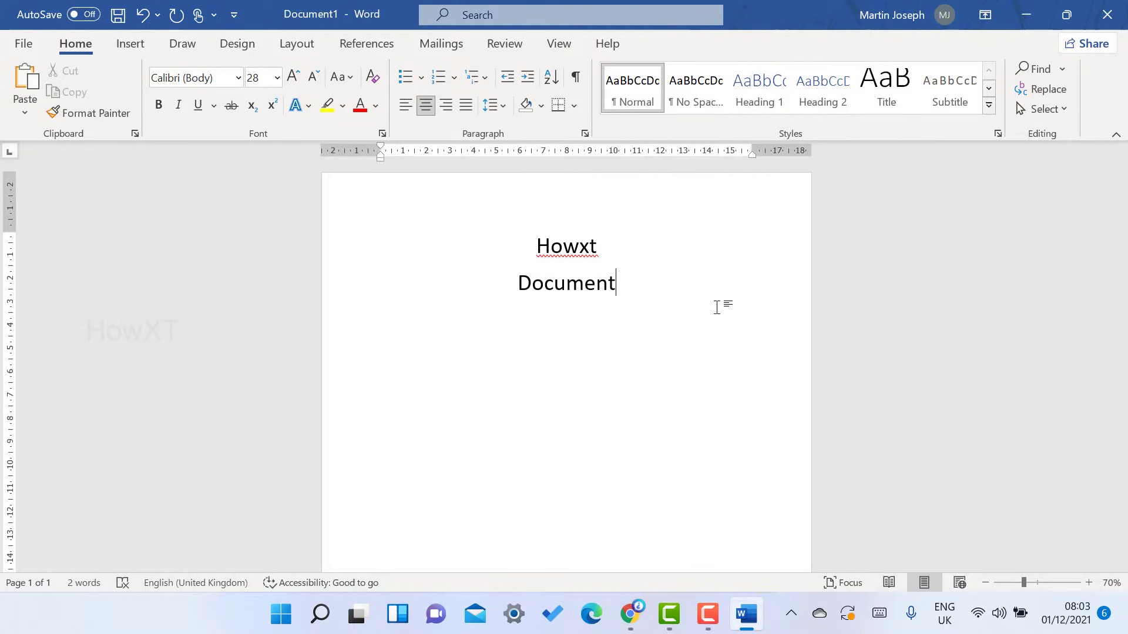
- Add new pages after the title, pasting the Lorem ipsum text onto each one
{"action": "key", "text": "ctrl+Return"}
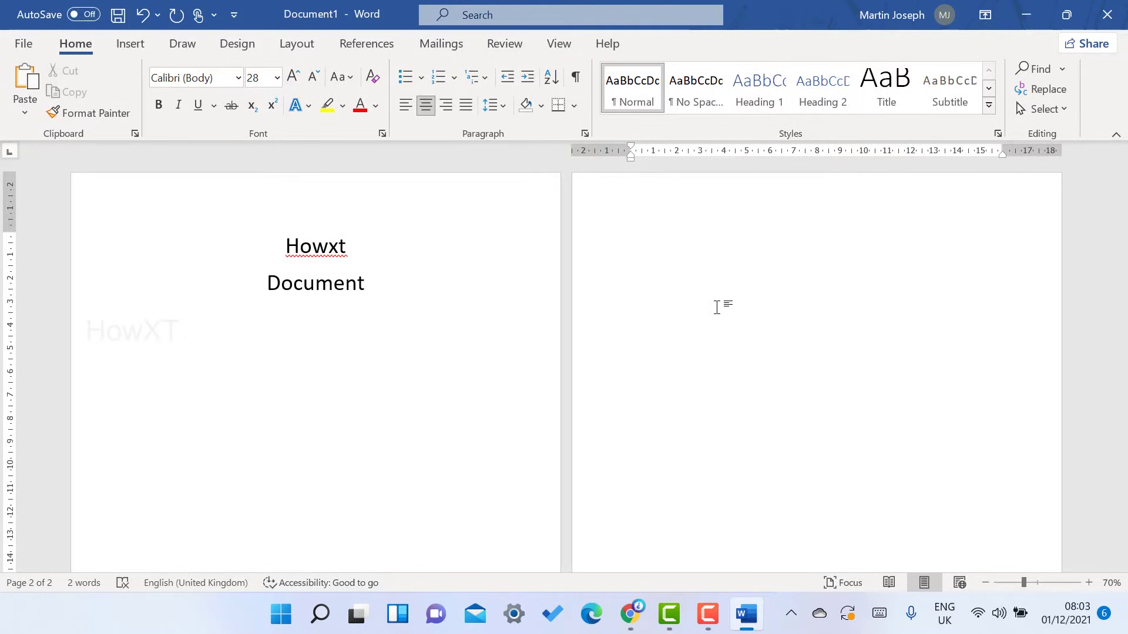
{"action": "type", "text": "Lorem ipsum dolor sit amet, consectetur adipiscing elit. Nunc ac faucibus odio. Vestibulum neque massa, scelerisque sit amet ligula eu, congue molestie mi. Praesent ut varius sem. Nullam at porttitor arcu, nec lacinia nisi. Ut ac dolor vitae odio interdum condimentum. Vivamus dapibus sodales ex, vitae malesuada ipsum cursus convallis. Maecenas sed egestas nulla, ac condimentum orci. Mauris diam felis, vulputate ac suscipit et, iaculis non est. Curabitur semper arcu ac ligula semper, nec luctus nisl blandit. Integer lacinia ante ac libero lobortis imperdiet. Nullam mollis convallis ipsum, ac accumsan nunc vehicula vitae. Nulla eget justo in felis tristique fringilla. Morbi sit amet tortor quis risus auctor condimentum. Morbi in ullamcorper elit. Nulla iaculis tellus sit amet mauris tempus fringilla. Maecenas mauris lectus, lobortis et purus mattis, blandit dictum tellus. Maecenas non lorem quis tellus placerat varius. Nulla facilisi. Aenean congue fringilla justo ut aliquam. Mauris id ex erat. Nunc vulputate neque vitae justo facilisis, non condimentum ante sagittis. Morbi viverra semper lorem nec molestie. Maecenas tincidunt est efficitur ligula euismod, sit amet ornare est vulputate."}
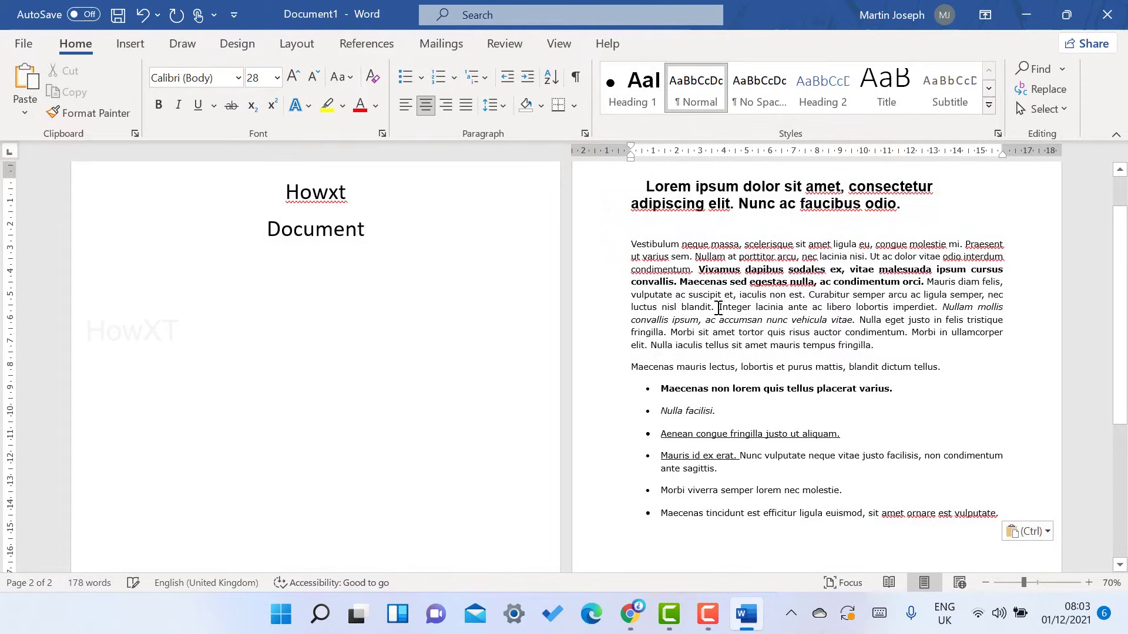
{"action": "key", "text": "ctrl+Return"}
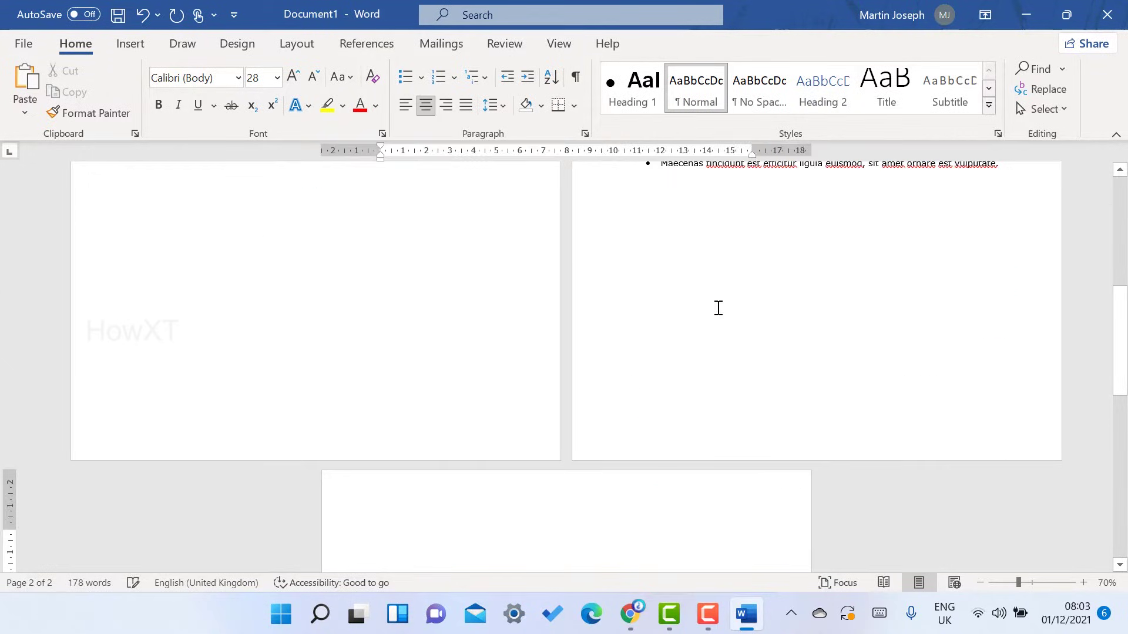
{"action": "type", "text": "Lorem ipsum dolor sit amet, consectetur adipiscing elit. Nunc ac faucibus odio. Vestibulum neque massa, scelerisque sit amet ligula eu, congue molestie mi. Praesent ut varius sem. Nullam at porttitor arcu, nec lacinia nisi. Ut ac dolor vitae odio interdum condimentum. Vivamus dapibus sodales ex, vitae malesuada ipsum cursus convallis. Maecenas sed egestas nulla, ac condimentum orci. Mauris diam felis, vulputate ac suscipit et, iaculis non est. Curabitur semper arcu ac ligula semper, nec luctus nisl blandit. Integer lacinia ante ac libero lobortis imperdiet. Nullam mollis convallis ipsum, ac accumsan nunc vehicula vitae. Nulla eget justo in felis tristique fringilla. Morbi sit amet tortor quis risus auctor condimentum. Morbi in ullamcorper elit. Nulla iaculis tellus sit amet mauris tempus fringilla. Maecenas mauris lectus, lobortis et purus mattis, blandit dictum tellus. Maecenas non lorem quis tellus placerat varius. Nulla facilisi. Aenean congue fringilla justo ut aliquam. Mauris id ex erat. Nunc vulputate neque vitae justo facilisis, non condimentum ante sagittis. Morbi viverra semper lorem nec molestie. Maecenas tincidunt est efficitur ligula euismod, sit amet ornare est vulputate."}
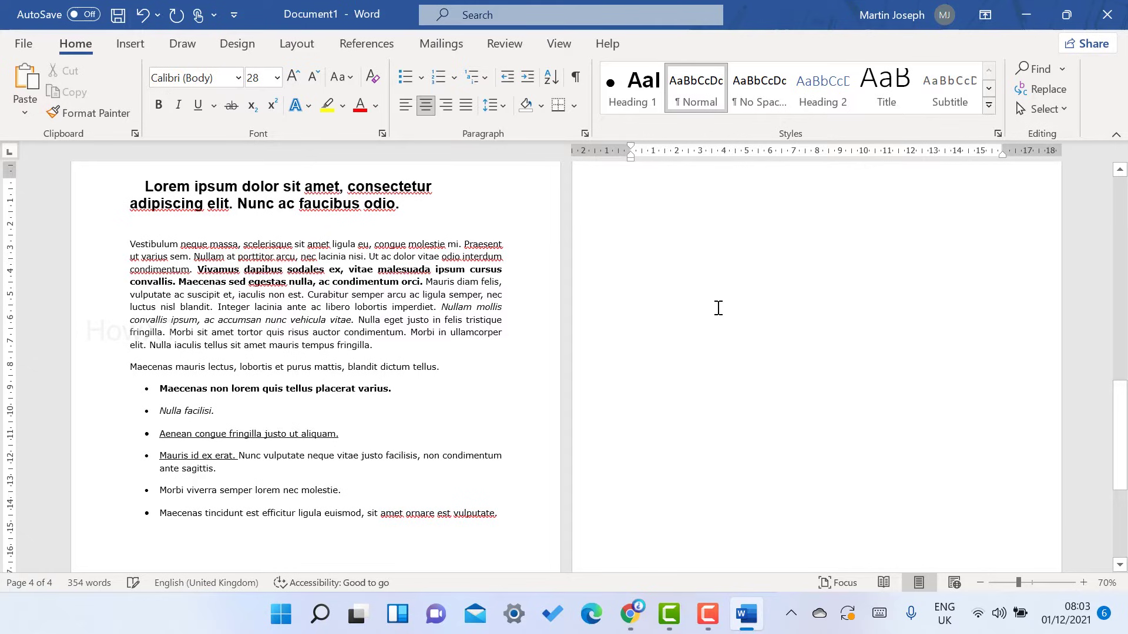
{"action": "key", "text": "ctrl+Return"}
{"action": "type", "text": "Lorem ipsum dolor sit amet, consectetur adipiscing elit. Nunc ac faucibus odio. Vestibulum neque massa, scelerisque sit amet ligula eu, congue molestie mi. Praesent ut varius sem. Nullam at porttitor arcu, nec lacinia nisi. Ut ac dolor vitae odio interdum condimentum. Vivamus dapibus sodales ex, vitae malesuada ipsum cursus convallis. Maecenas sed egestas nulla, ac condimentum orci. Mauris diam felis, vulputate ac suscipit et, iaculis non est. Curabitur semper arcu ac ligula semper, nec luctus nisl blandit. Integer lacinia ante ac libero lobortis imperdiet. Nullam mollis convallis ipsum, ac accumsan nunc vehicula vitae. Nulla eget justo in felis tristique fringilla. Morbi sit amet tortor quis risus auctor condimentum. Morbi in ullamcorper elit. Nulla iaculis tellus sit amet mauris tempus fringilla. Maecenas mauris lectus, lobortis et purus mattis, blandit dictum tellus. Maecenas non lorem quis tellus placerat varius. Nulla facilisi. Aenean congue fringilla justo ut aliquam. Mauris id ex erat. Nunc vulputate neque vitae justo facilisis, non condimentum ante sagittis. Morbi viverra semper lorem nec molestie. Maecenas tincidunt est efficitur ligula euismod, sit amet ornare est vulputate."}
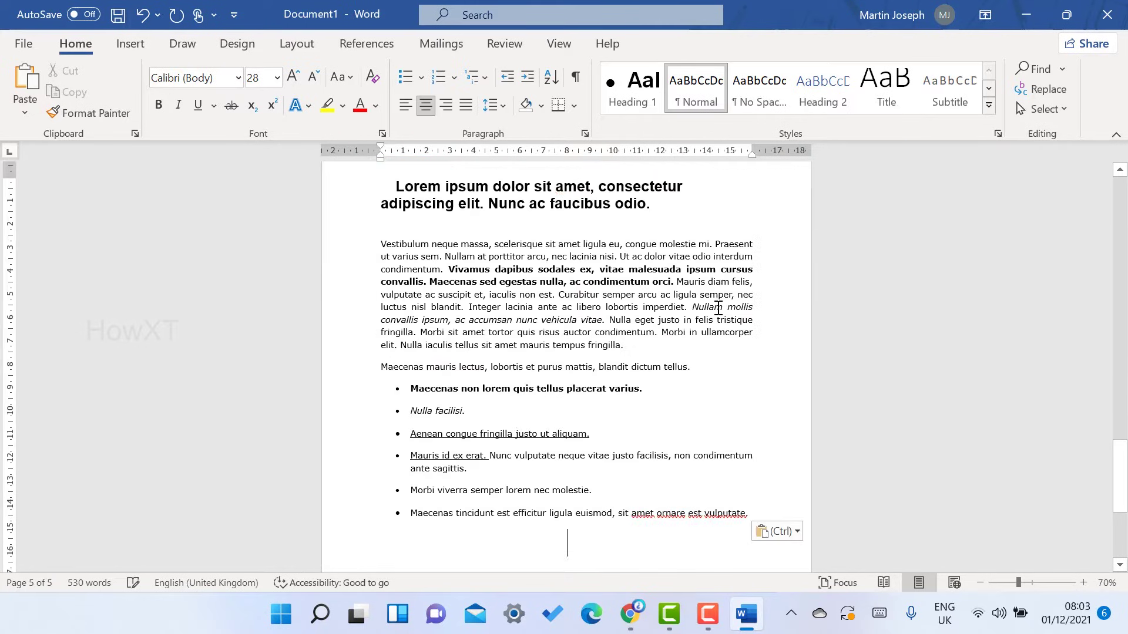
{"action": "scroll", "coordinate": [420, 312], "scroll_direction": "up", "scroll_amount": 10}
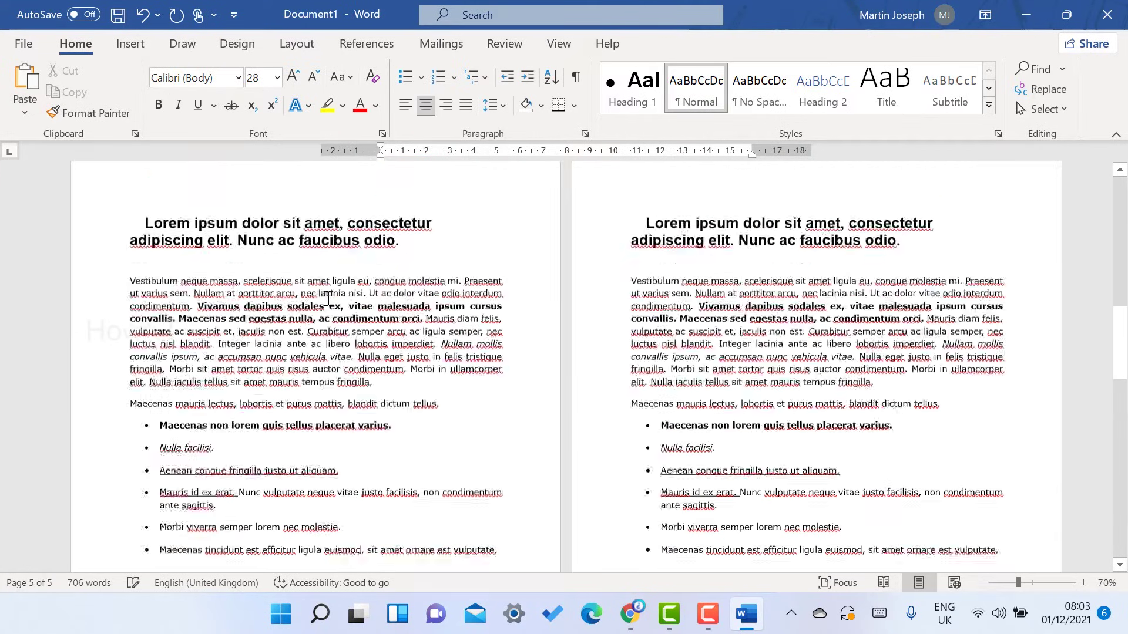
{"action": "scroll", "coordinate": [336, 300], "scroll_direction": "up", "scroll_amount": 5}
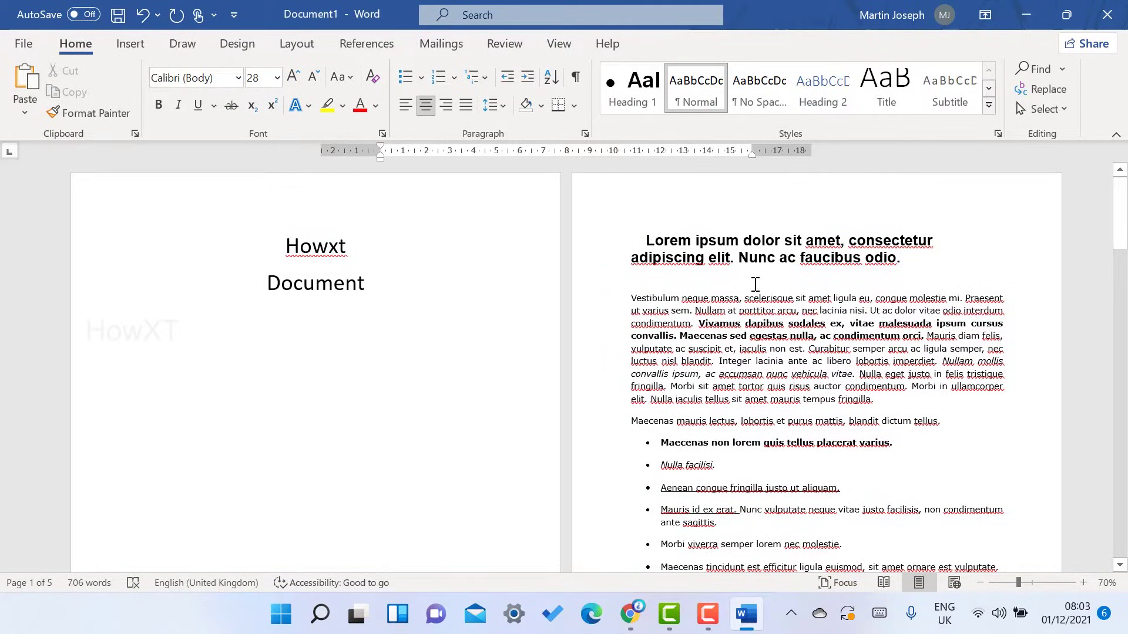
- Insert Plain Number 2 page numbers centred at the bottom of every page
{"action": "left_click", "coordinate": [129, 43]}
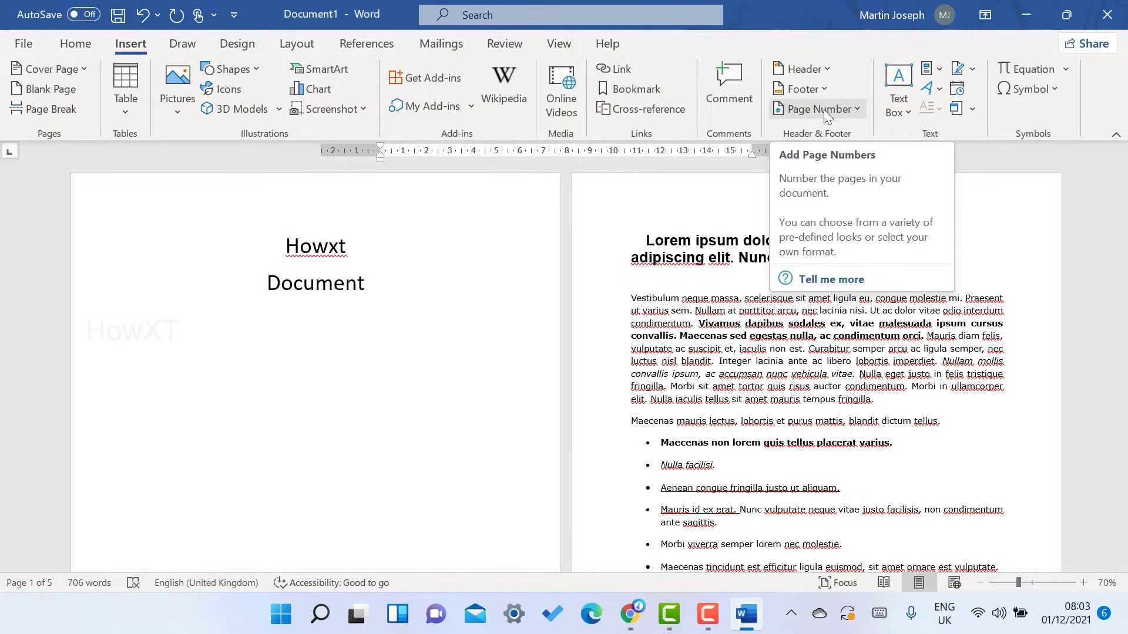
{"action": "left_click", "coordinate": [824, 111]}
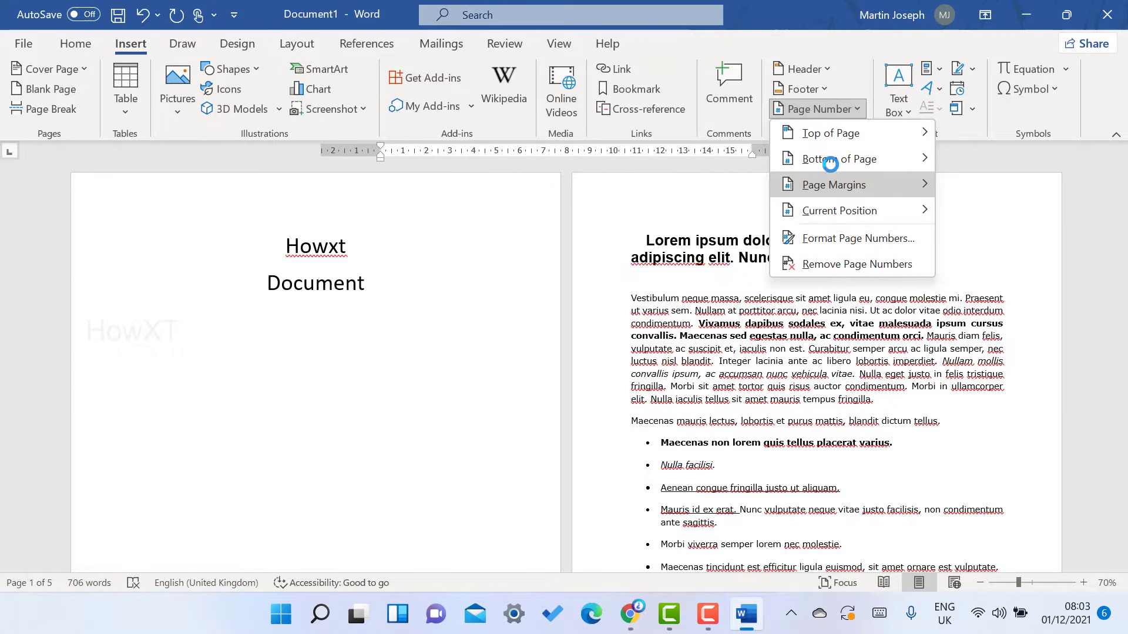
{"action": "mouse_move", "coordinate": [831, 153]}
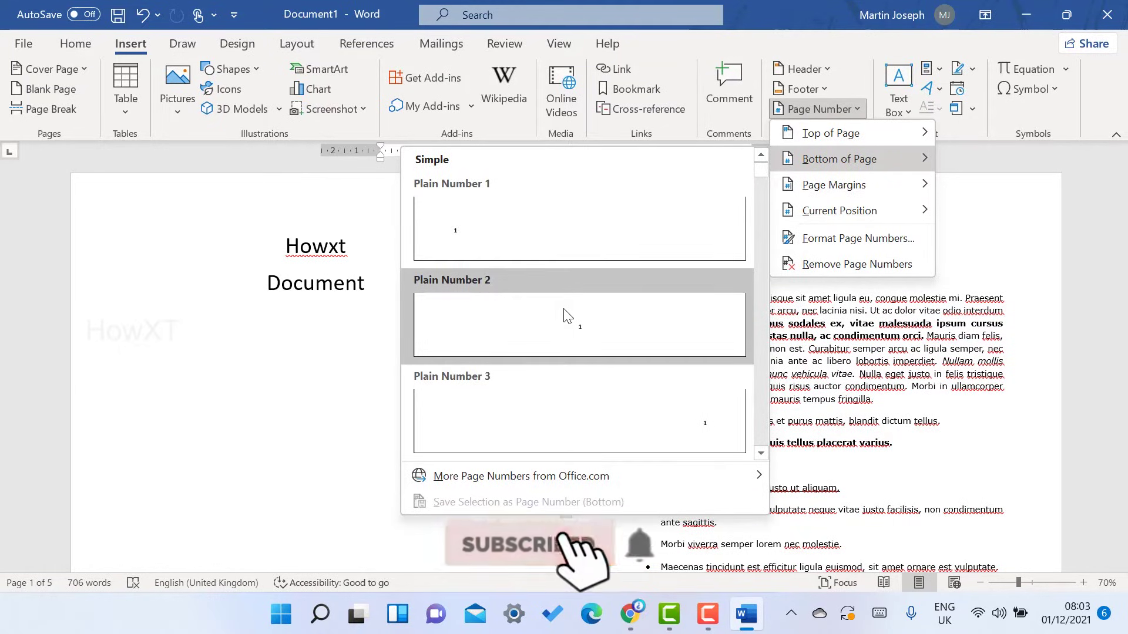
{"action": "left_click", "coordinate": [581, 323]}
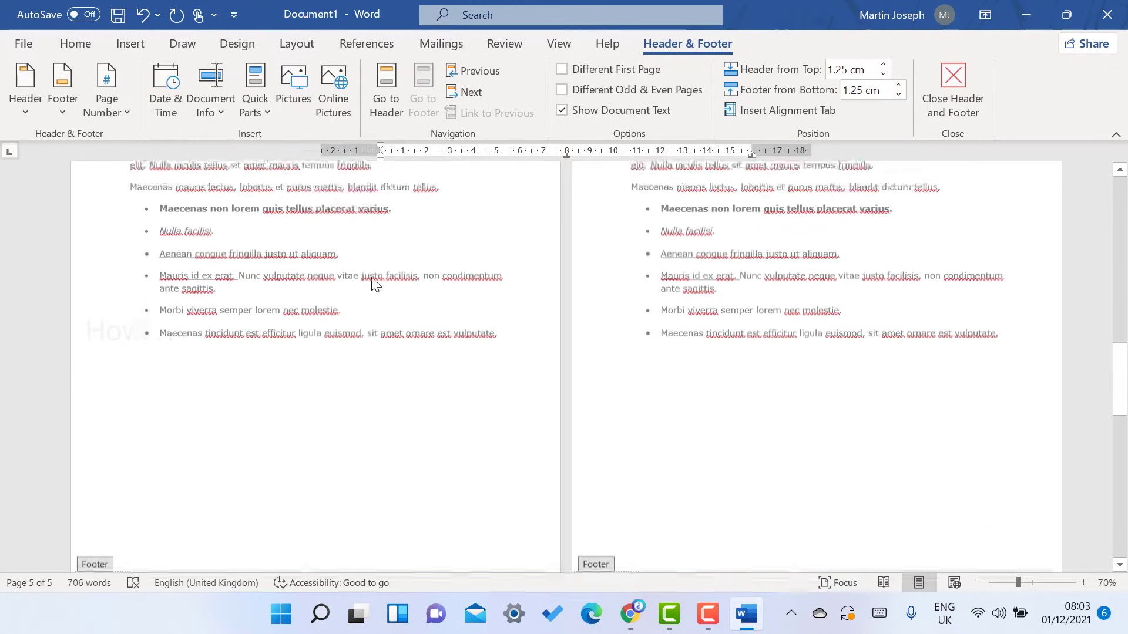
{"action": "scroll", "coordinate": [374, 284], "scroll_direction": "up", "scroll_amount": 15}
{"action": "scroll", "coordinate": [372, 281], "scroll_direction": "up", "scroll_amount": 2}
{"action": "scroll", "coordinate": [372, 293], "scroll_direction": "down", "scroll_amount": 5}
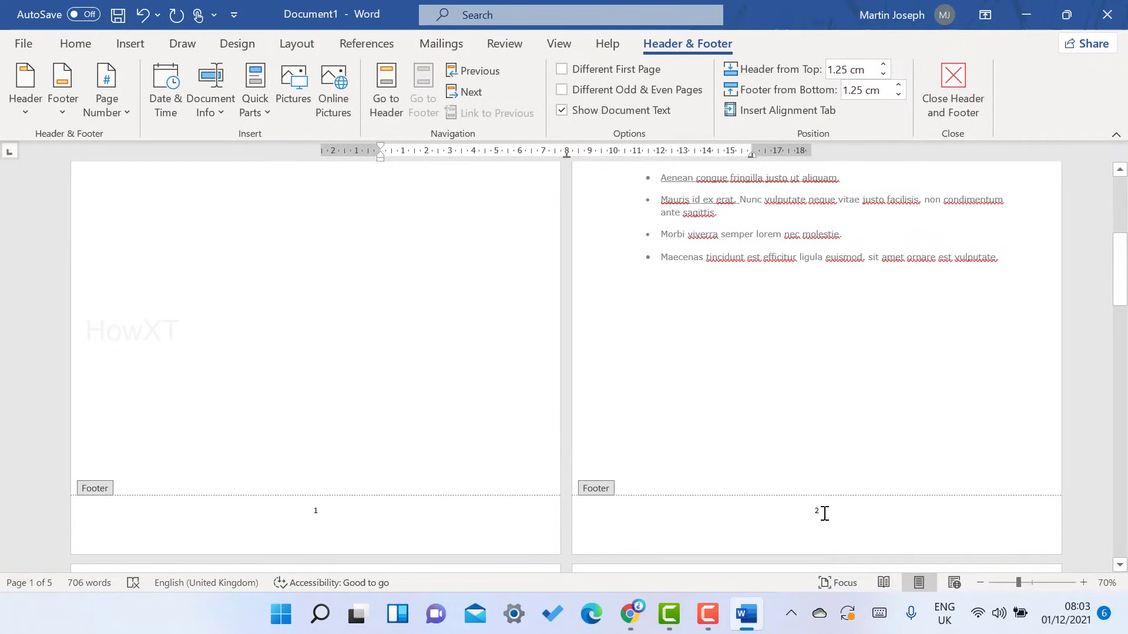
{"action": "scroll", "coordinate": [385, 359], "scroll_direction": "up", "scroll_amount": 5}
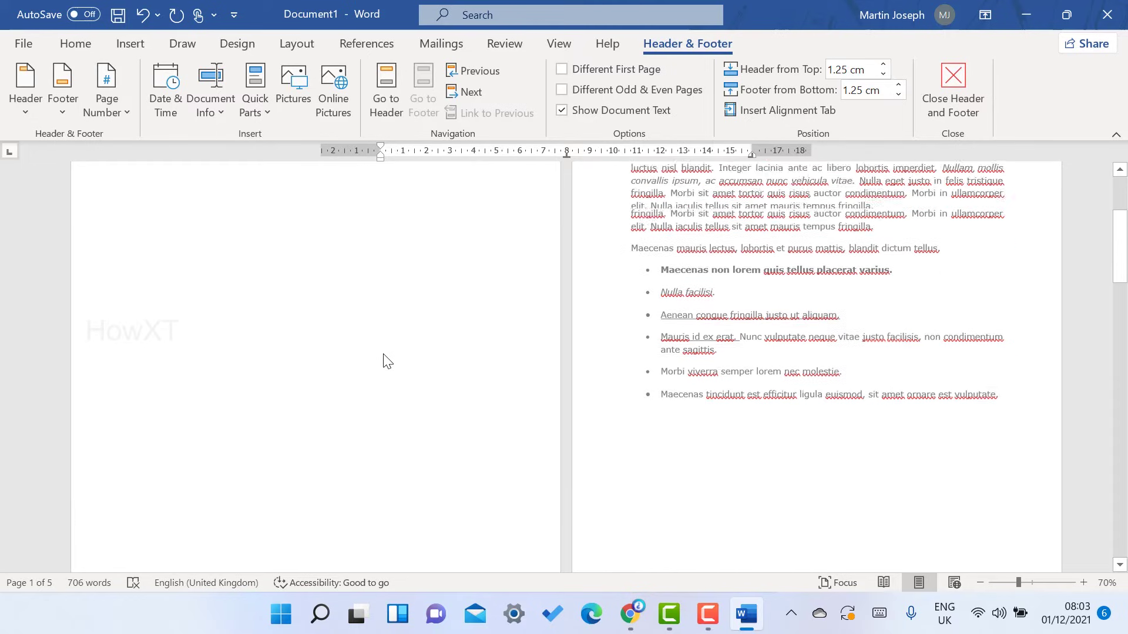
{"action": "scroll", "coordinate": [378, 370], "scroll_direction": "down", "scroll_amount": 6}
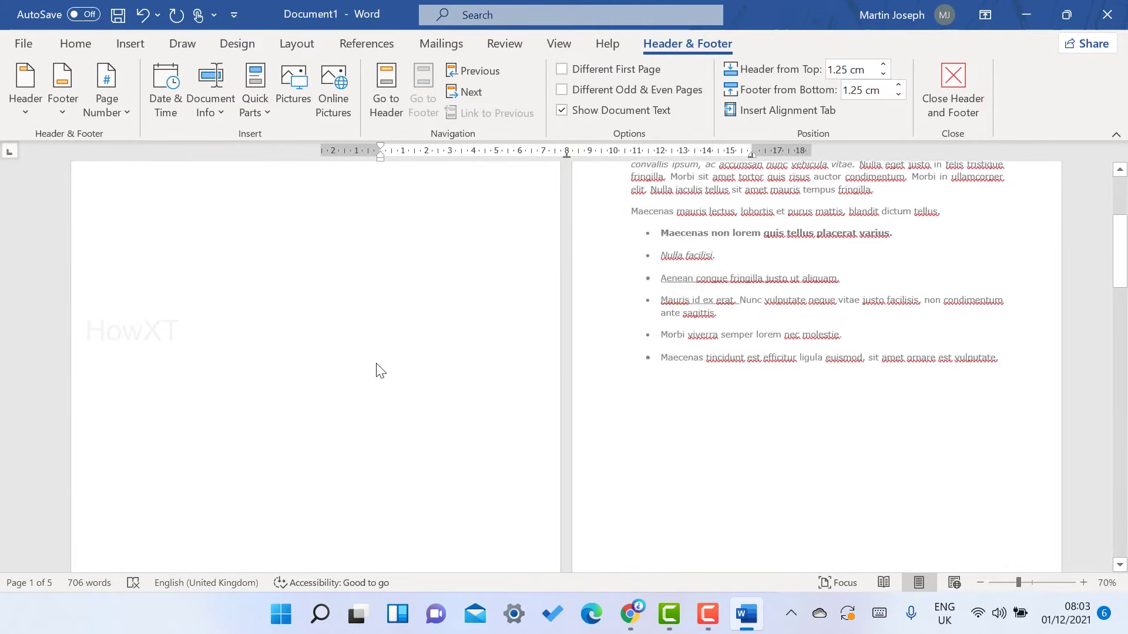
{"action": "scroll", "coordinate": [297, 297], "scroll_direction": "up", "scroll_amount": 5}
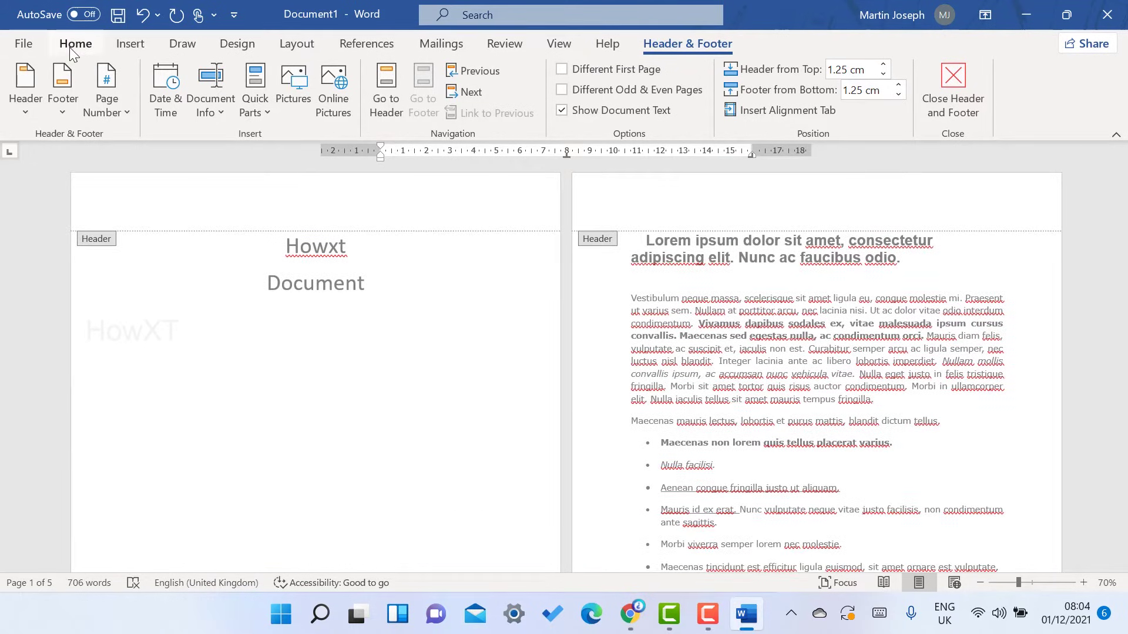
- Exit footer editing and turn on Show/Hide ¶ formatting marks
{"action": "left_click", "coordinate": [70, 46]}
{"action": "double_click", "coordinate": [322, 326]}
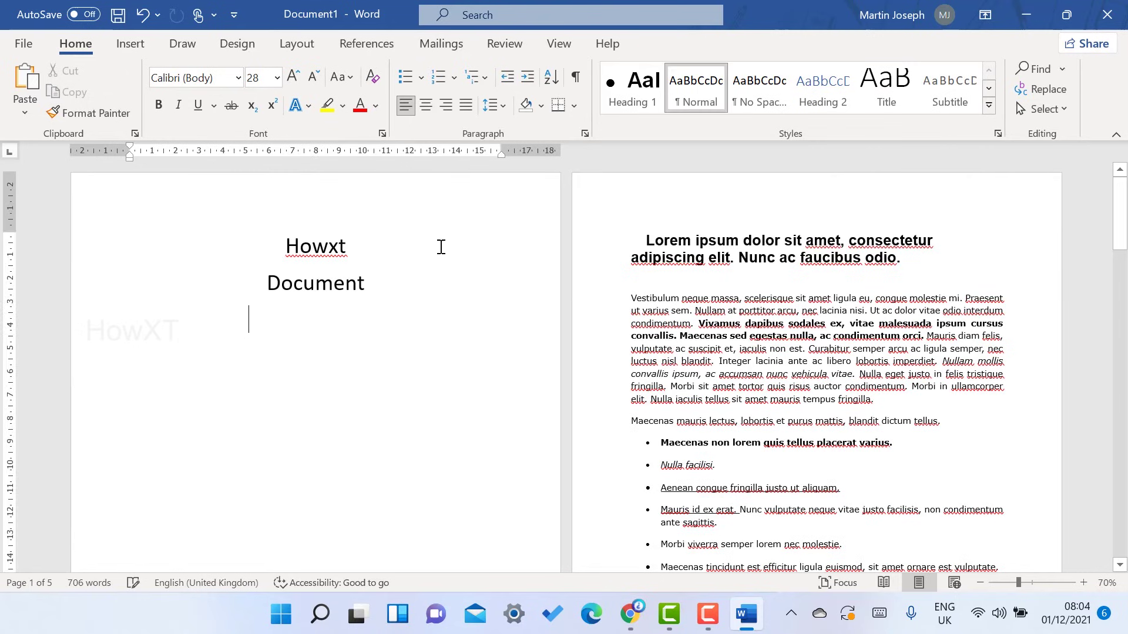
{"action": "left_click", "coordinate": [576, 78]}
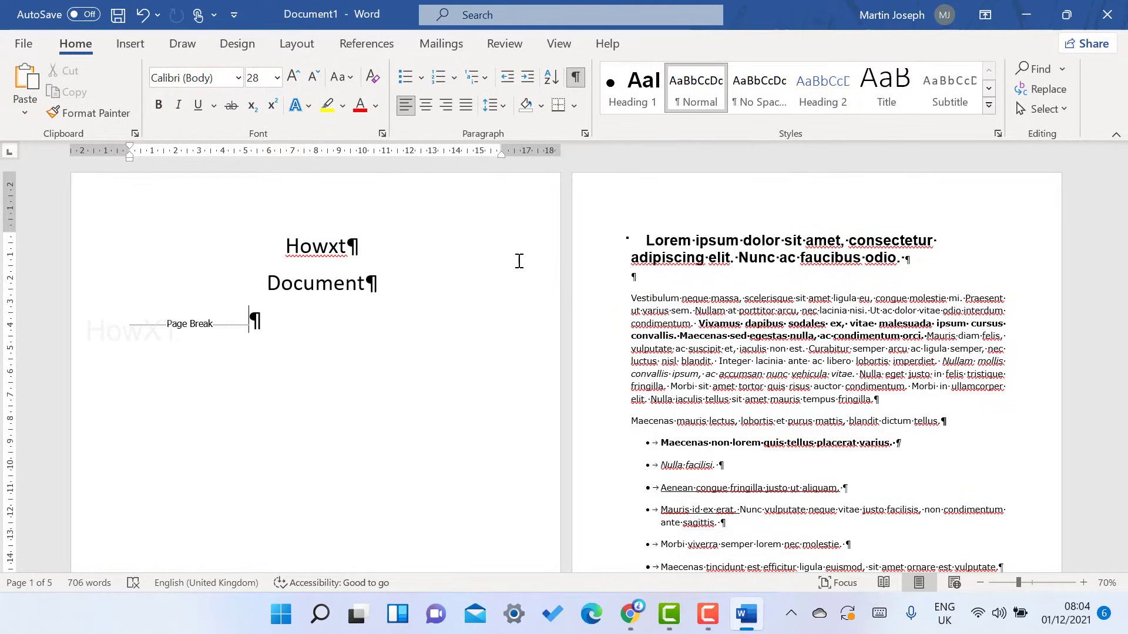
- Scroll through the pages to review the paragraph marks and page breaks
{"action": "scroll", "coordinate": [529, 265], "scroll_direction": "down", "scroll_amount": 8}
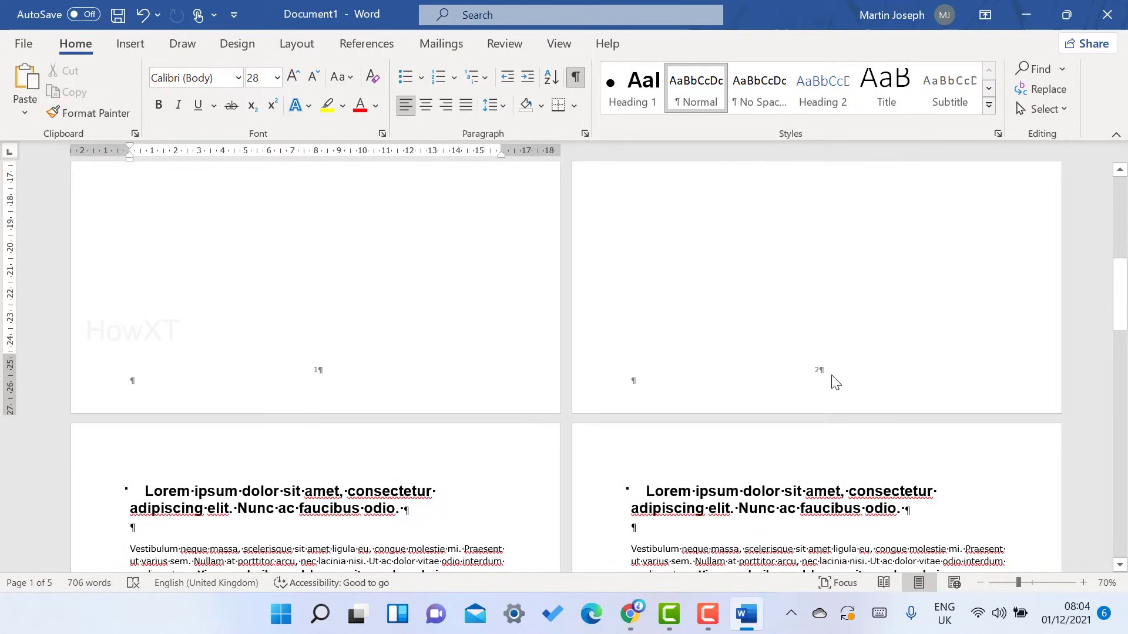
{"action": "scroll", "coordinate": [417, 360], "scroll_direction": "up", "scroll_amount": 2}
{"action": "scroll", "coordinate": [417, 360], "scroll_direction": "down", "scroll_amount": 1}
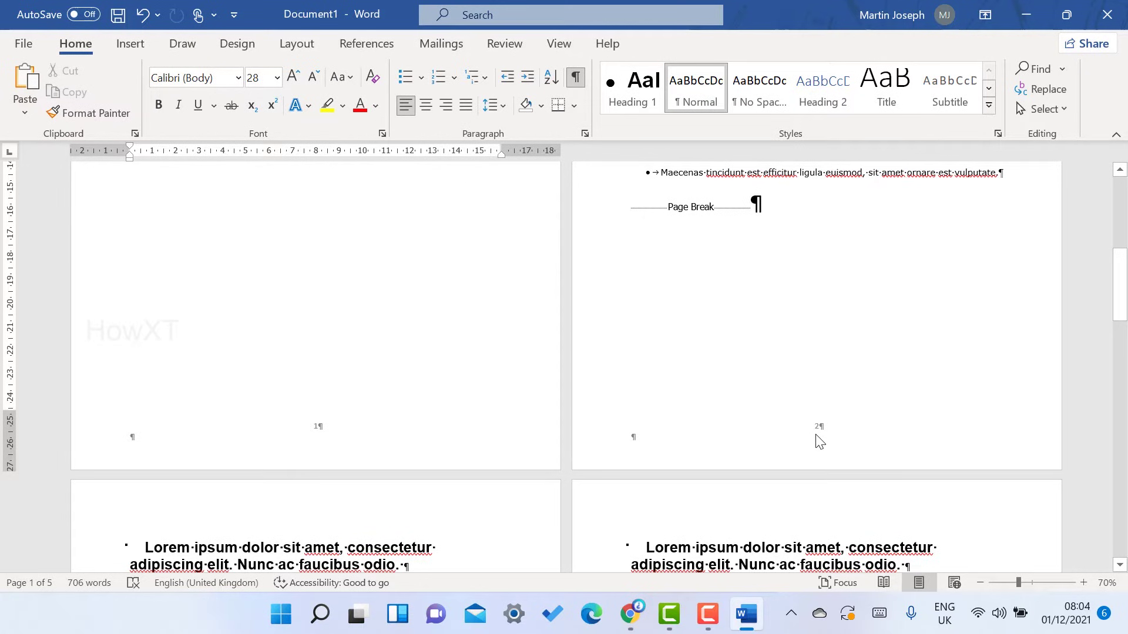
{"action": "scroll", "coordinate": [445, 305], "scroll_direction": "up", "scroll_amount": 7}
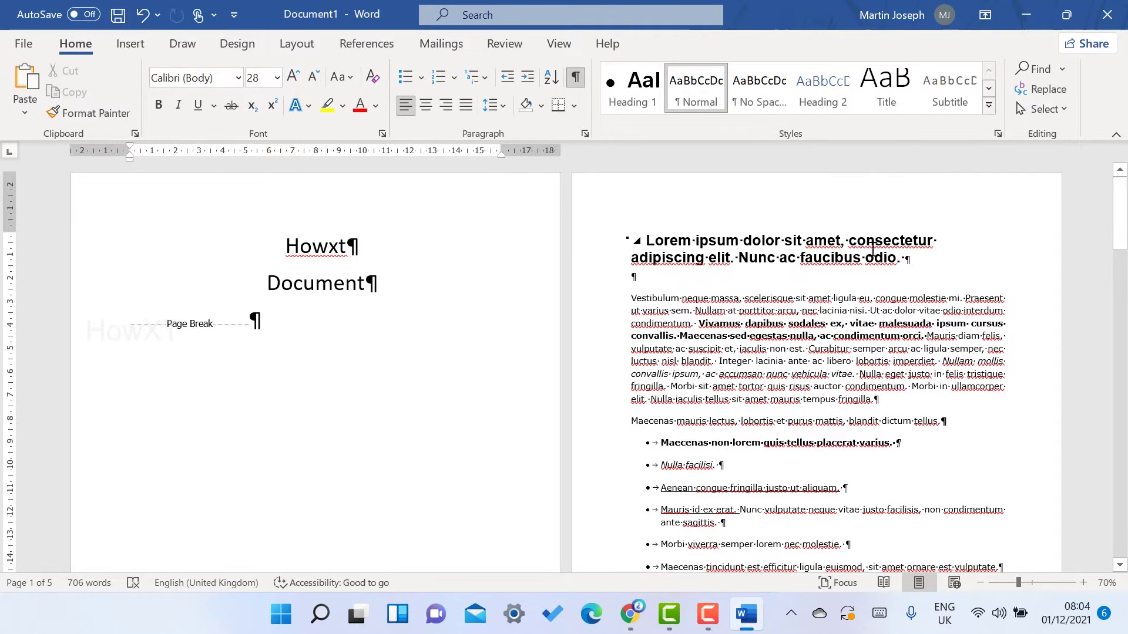
{"action": "scroll", "coordinate": [851, 264], "scroll_direction": "down", "scroll_amount": 3}
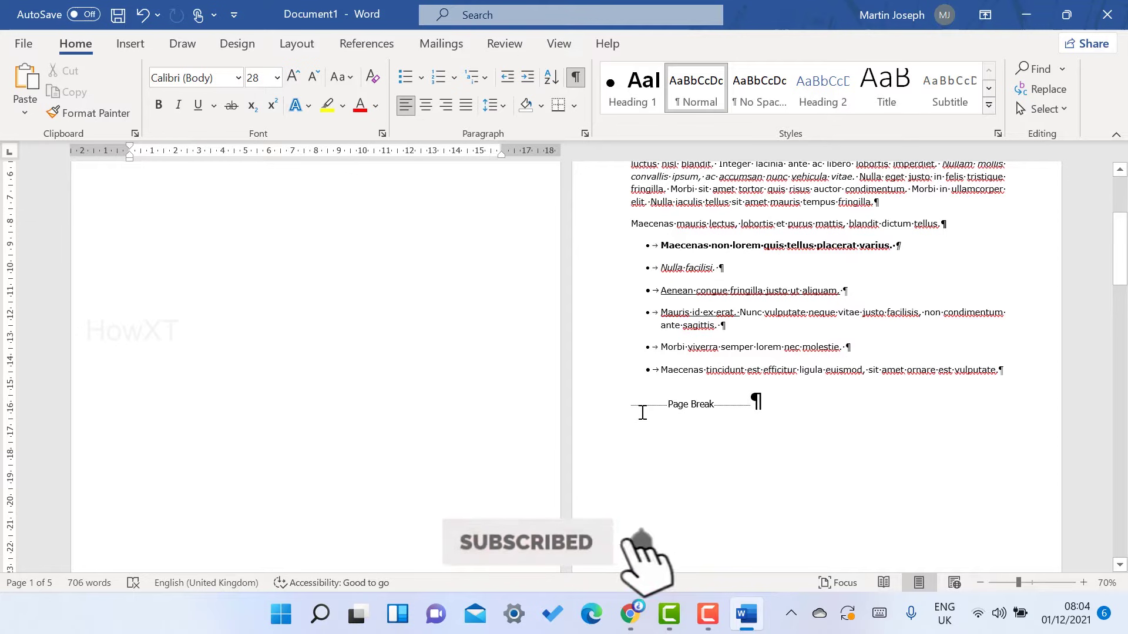
{"action": "scroll", "coordinate": [694, 406], "scroll_direction": "down", "scroll_amount": 2}
{"action": "scroll", "coordinate": [435, 420], "scroll_direction": "down", "scroll_amount": 10}
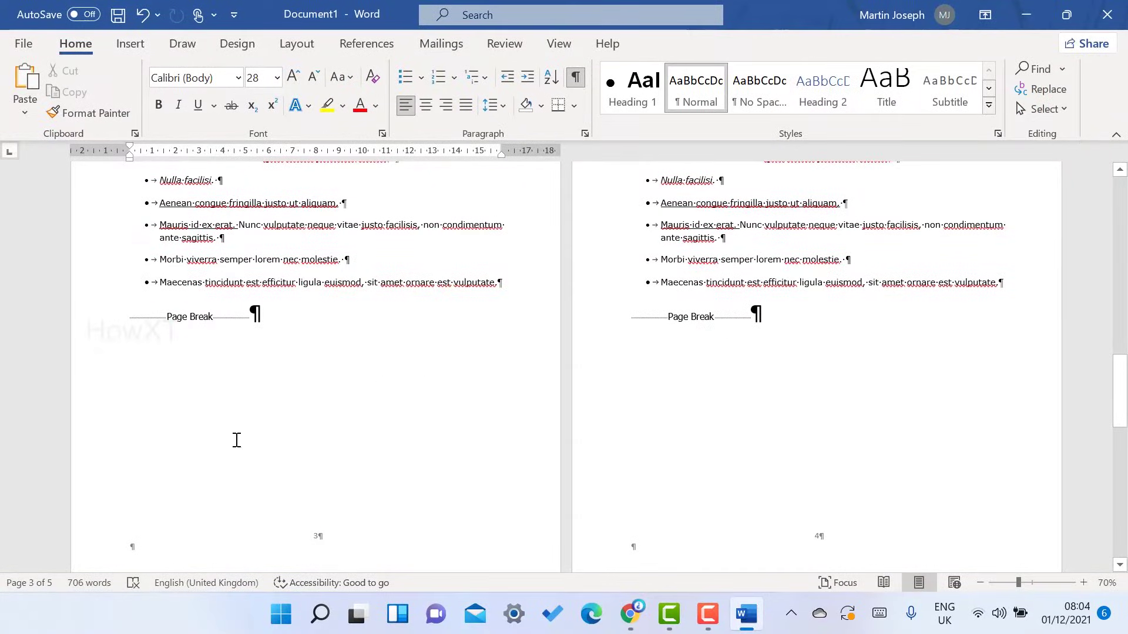
{"action": "scroll", "coordinate": [389, 401], "scroll_direction": "up", "scroll_amount": 12}
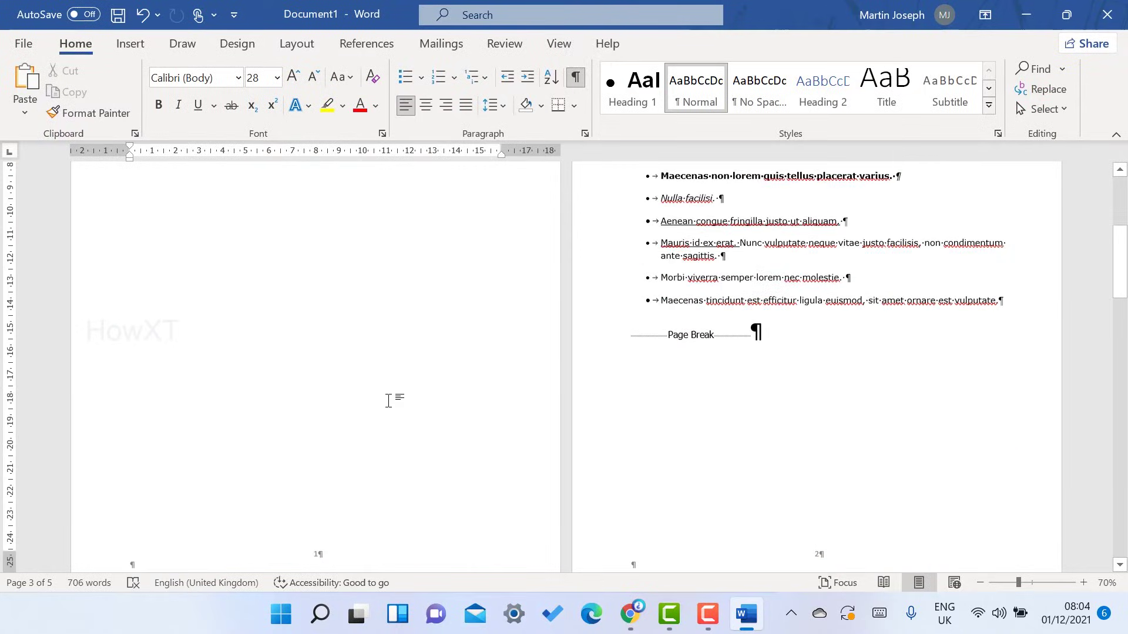
{"action": "scroll", "coordinate": [385, 398], "scroll_direction": "up", "scroll_amount": 1}
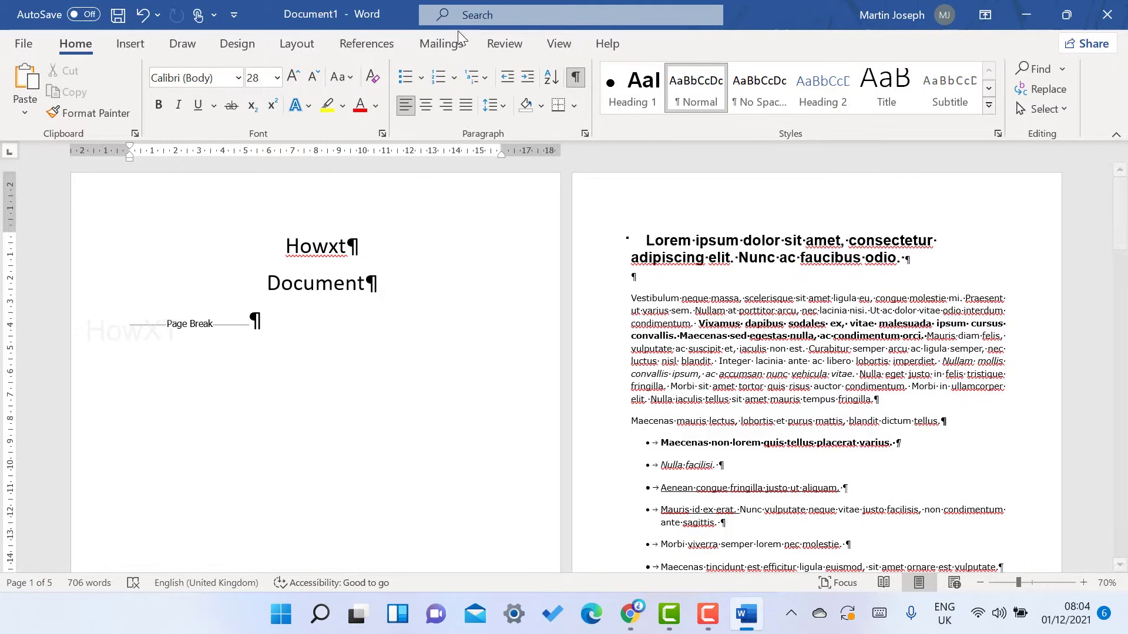
{"action": "left_click", "coordinate": [301, 51]}
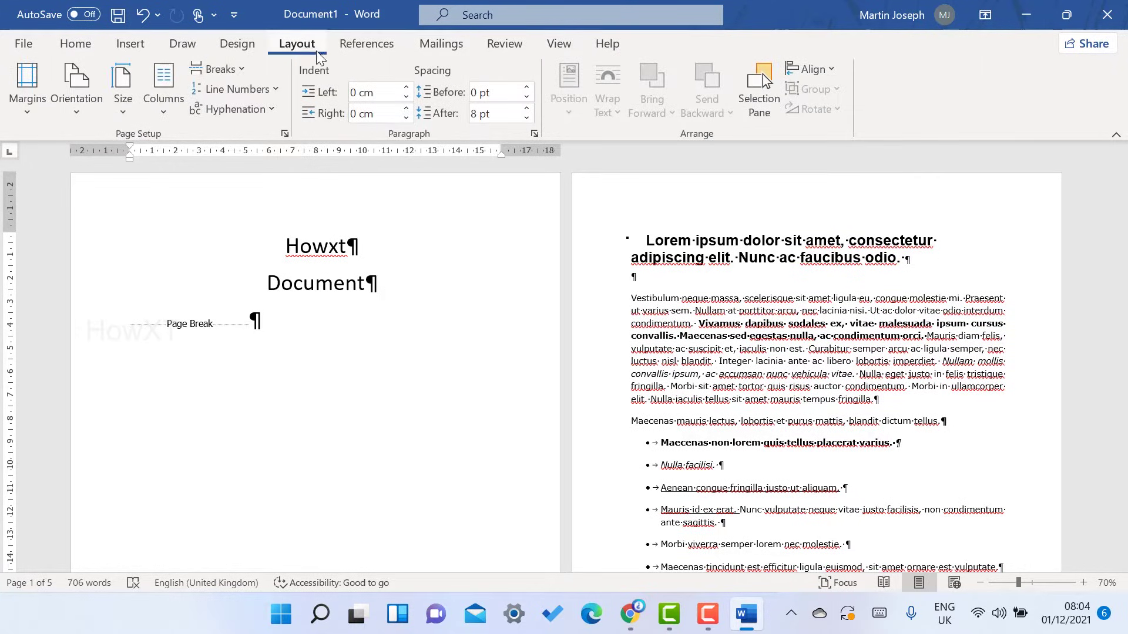
- Insert a Next Page section break after the title page
{"action": "left_click", "coordinate": [240, 68]}
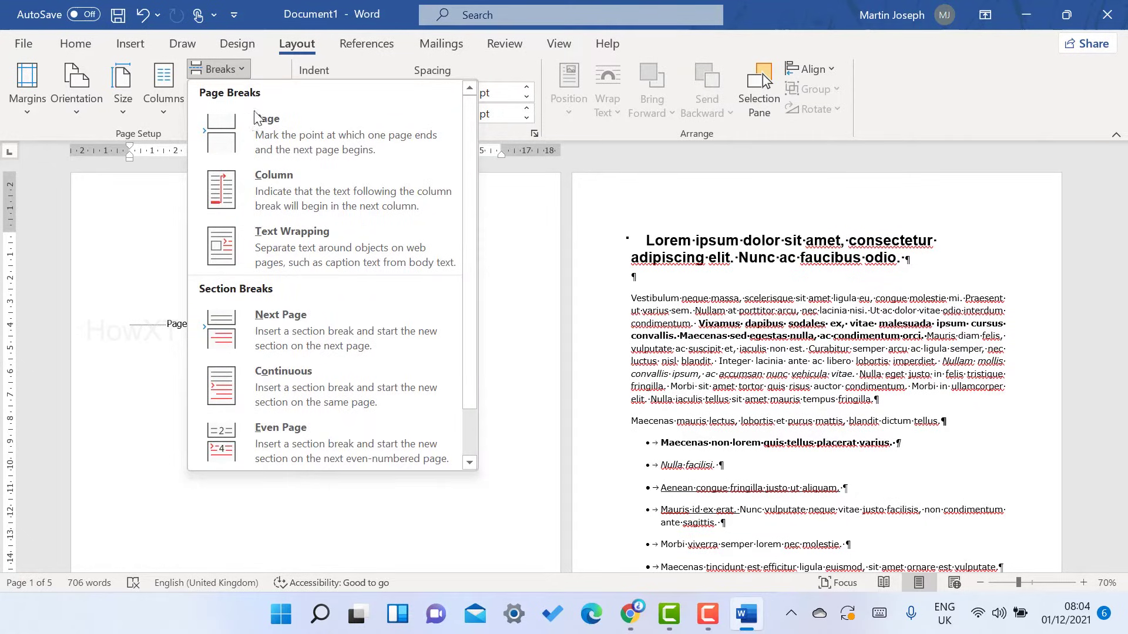
{"action": "left_click", "coordinate": [269, 326]}
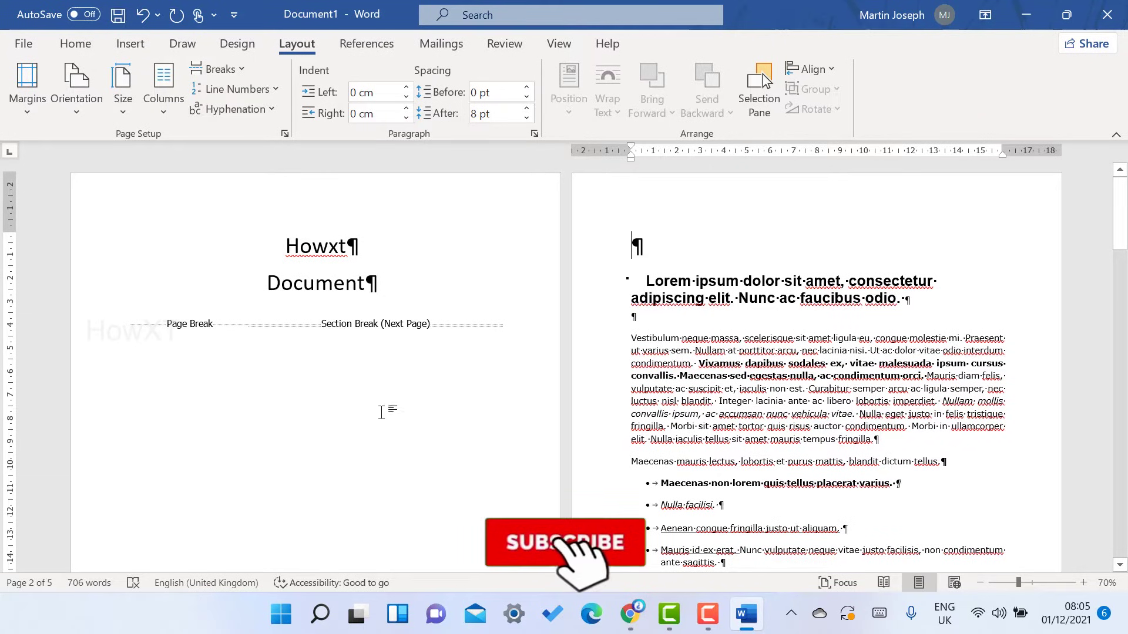
{"action": "scroll", "coordinate": [886, 353], "scroll_direction": "down", "scroll_amount": 10}
{"action": "scroll", "coordinate": [892, 378], "scroll_direction": "up", "scroll_amount": 10}
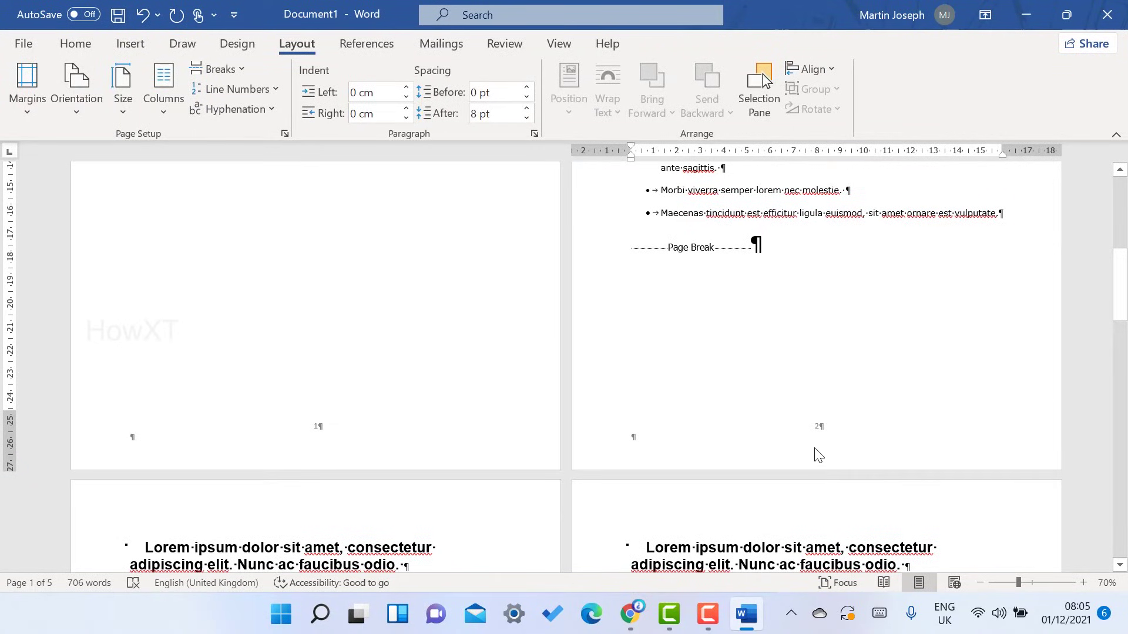
{"action": "scroll", "coordinate": [606, 381], "scroll_direction": "up", "scroll_amount": 9}
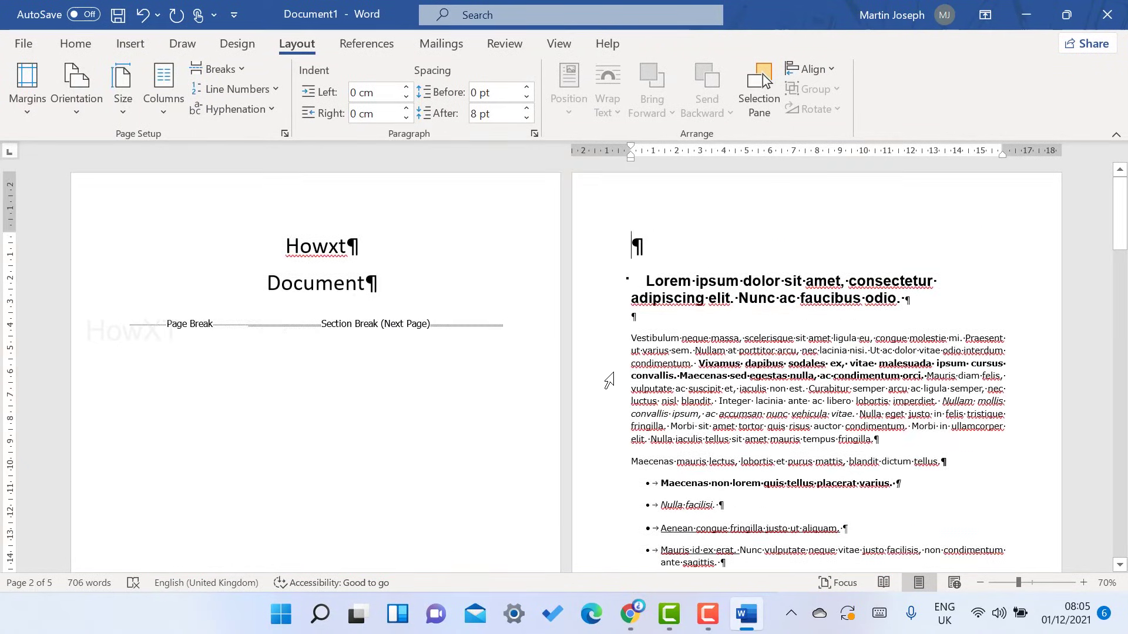
{"action": "scroll", "coordinate": [370, 340], "scroll_direction": "down", "scroll_amount": 9}
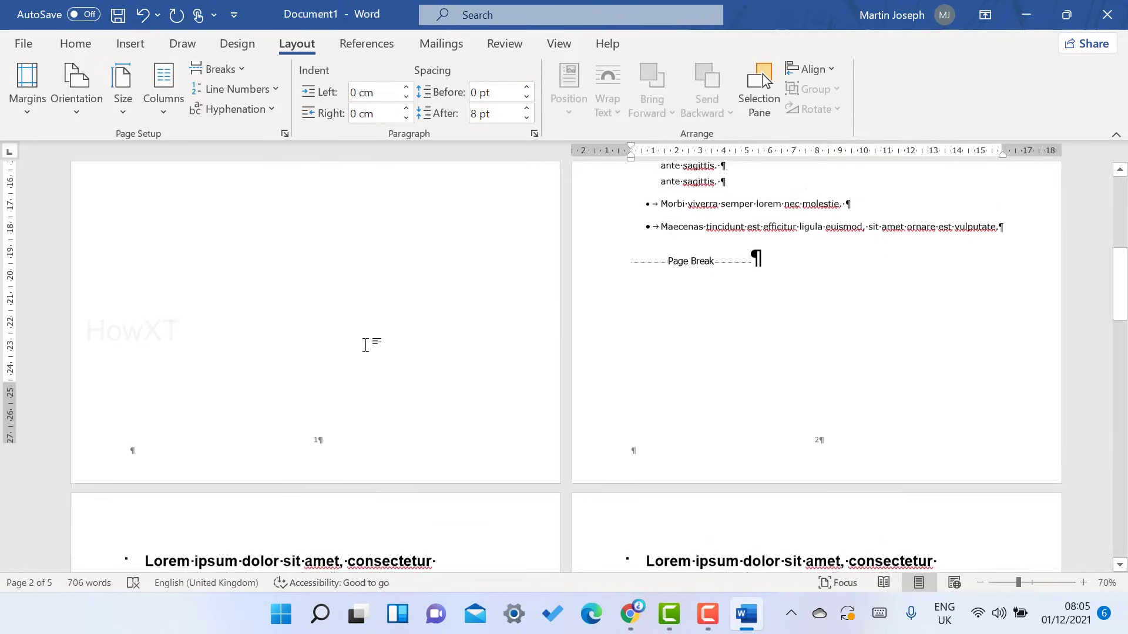
- Open footer editing and inspect the page numbers on the title page and next page
{"action": "double_click", "coordinate": [279, 388]}
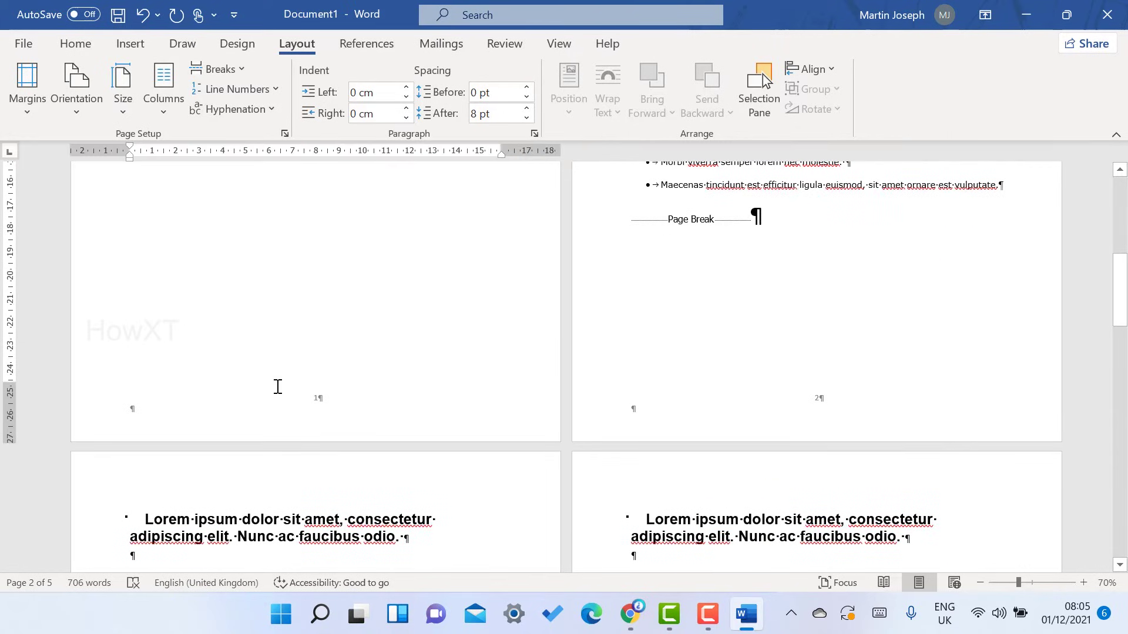
{"action": "left_click", "coordinate": [258, 413]}
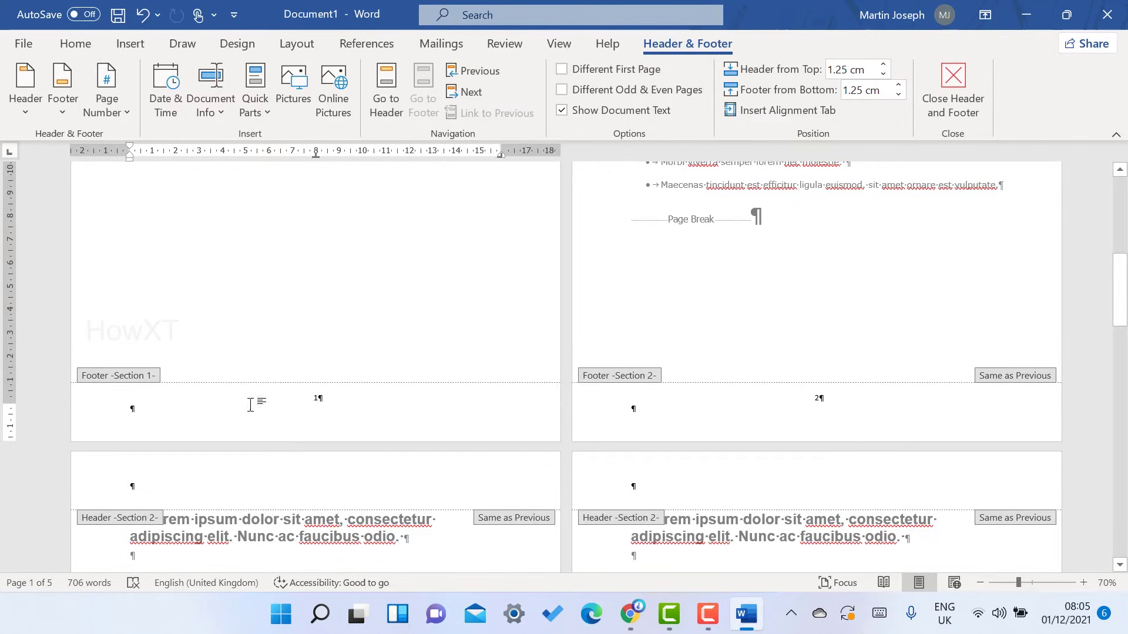
{"action": "left_click", "coordinate": [321, 399]}
{"action": "left_click", "coordinate": [240, 393]}
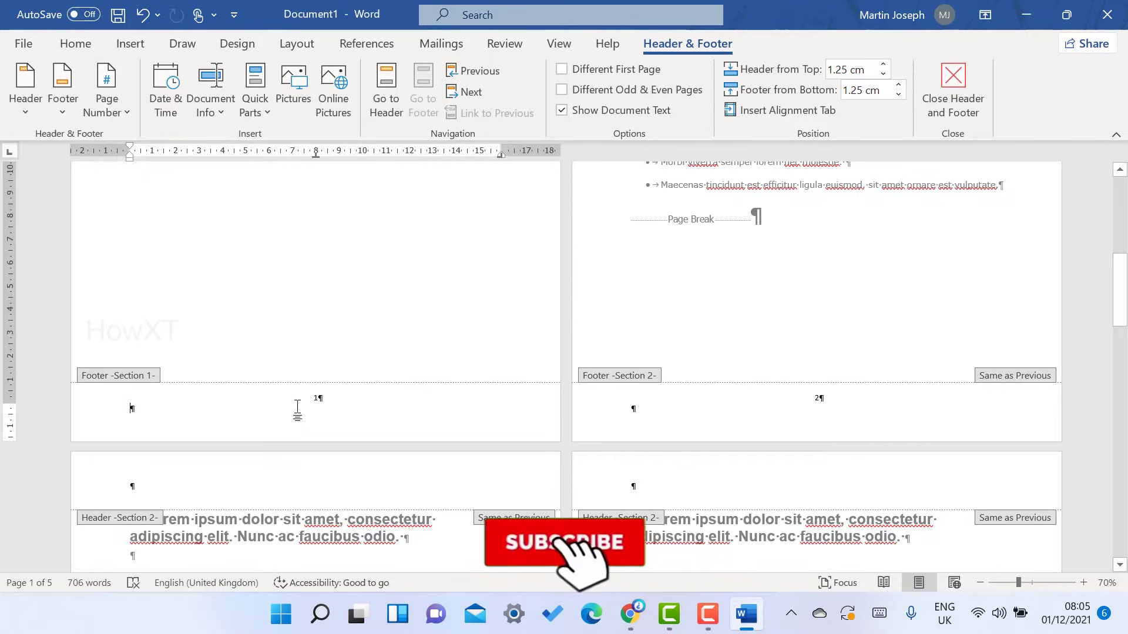
{"action": "double_click", "coordinate": [318, 398]}
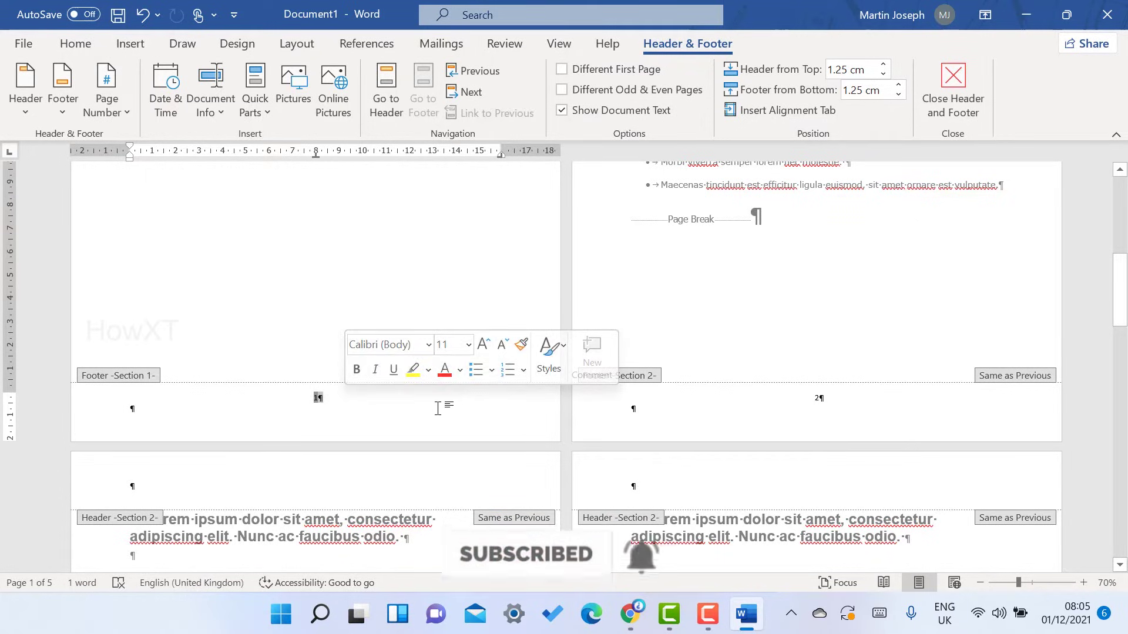
{"action": "left_click", "coordinate": [364, 405]}
{"action": "double_click", "coordinate": [818, 399]}
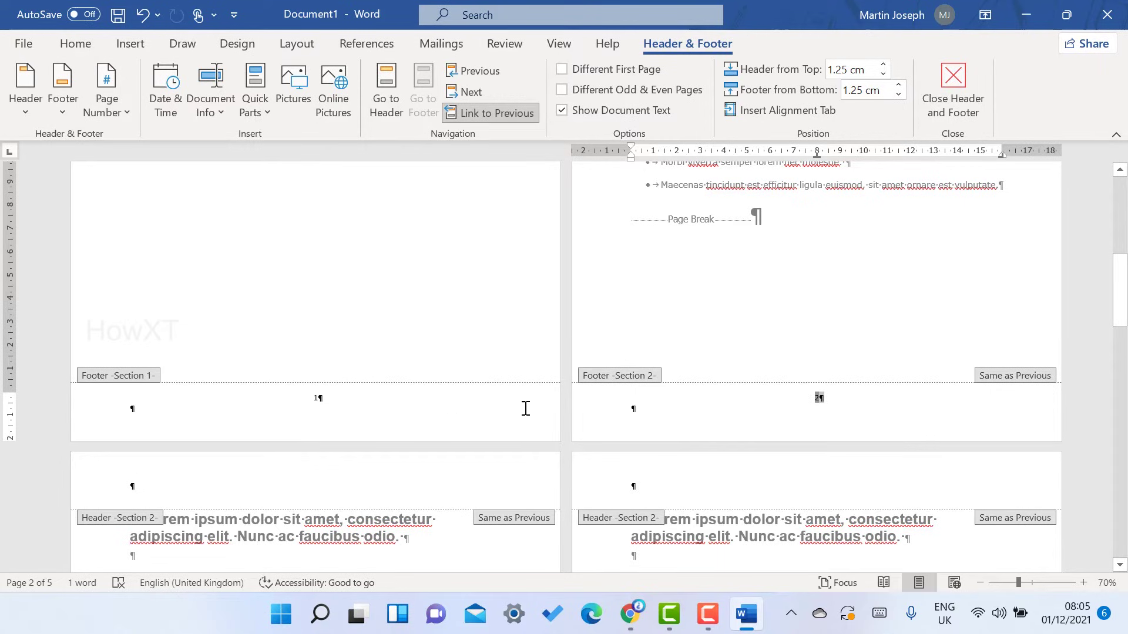
{"action": "double_click", "coordinate": [319, 402]}
- Turn off Link to Previous for the Section 2 footer
{"action": "left_click", "coordinate": [813, 399]}
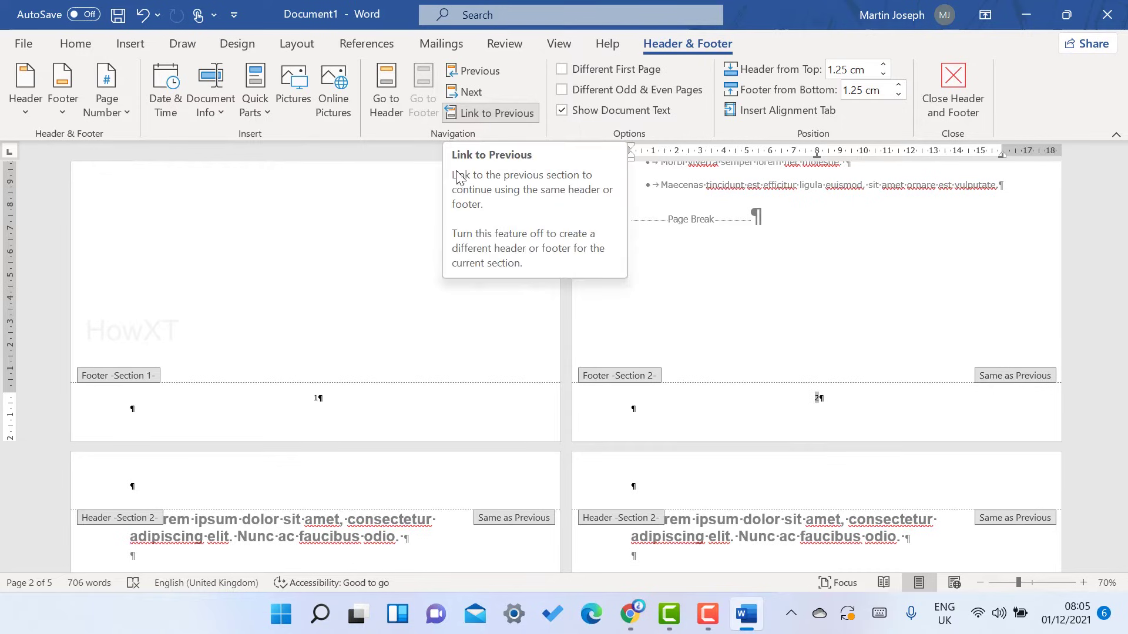
{"action": "left_click", "coordinate": [320, 399]}
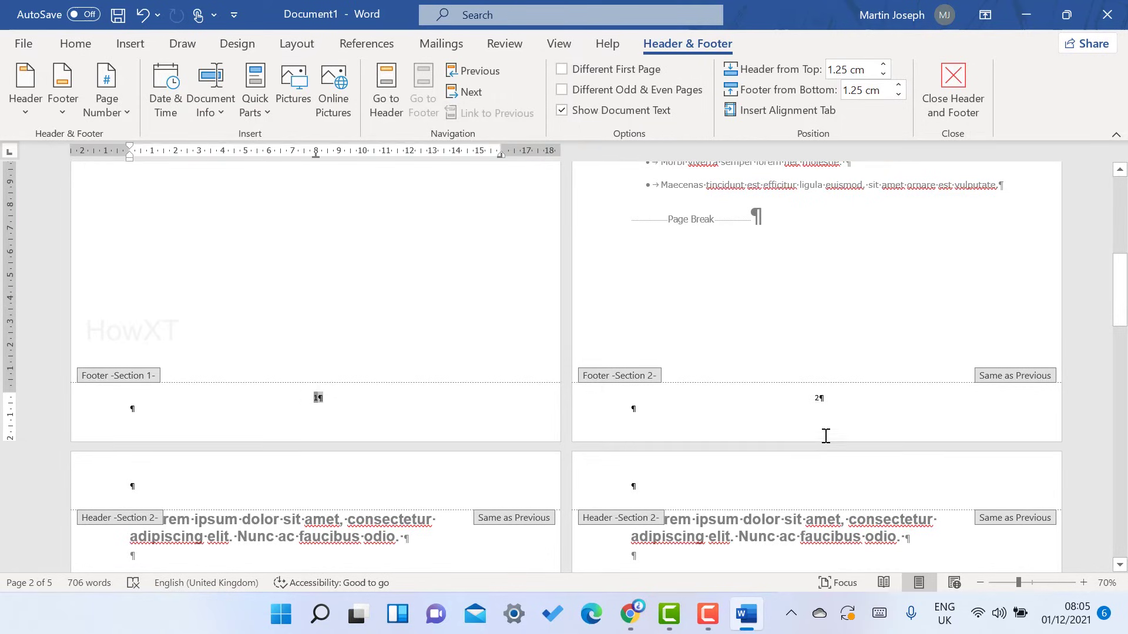
{"action": "left_click", "coordinate": [820, 403]}
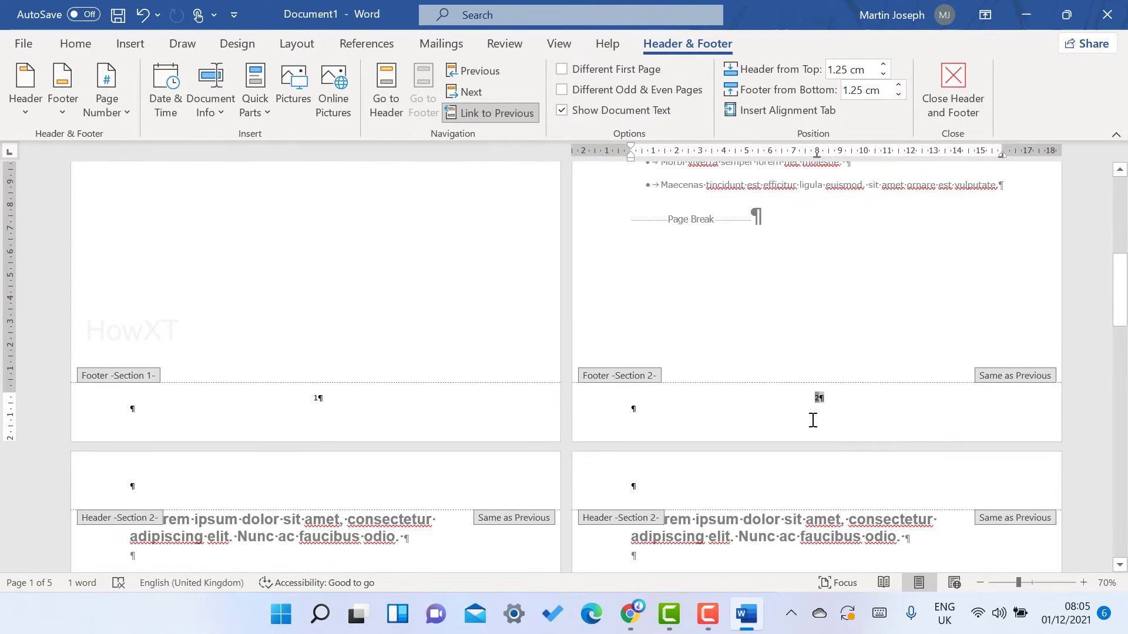
{"action": "left_click", "coordinate": [484, 113]}
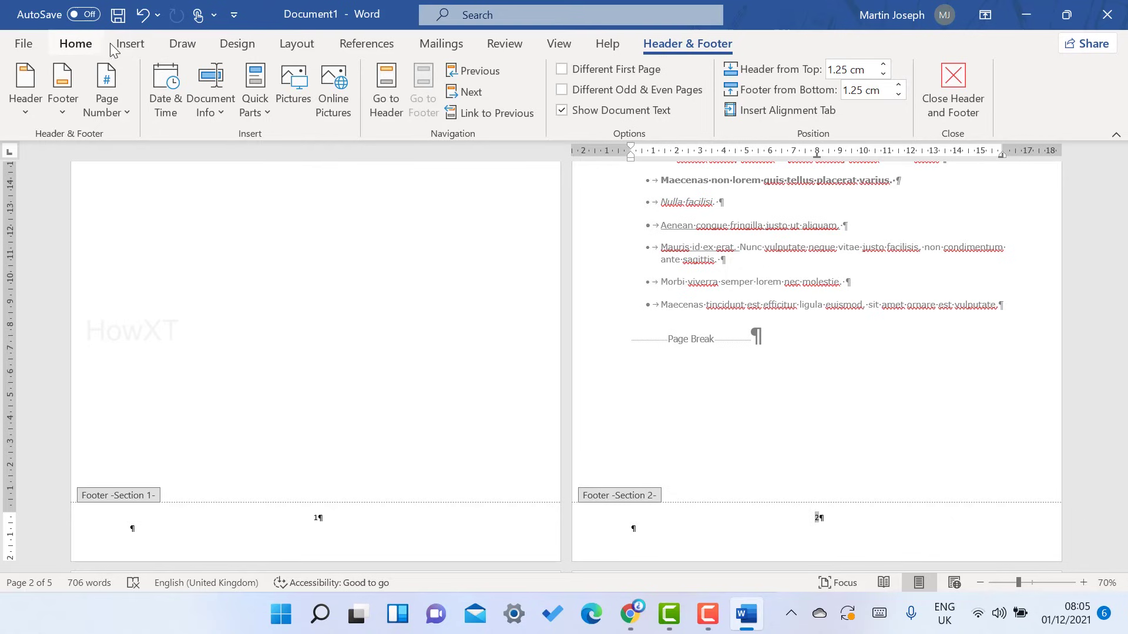
- Set the second section's page numbering to start at 1 in Format Page Numbers
{"action": "left_click", "coordinate": [128, 45]}
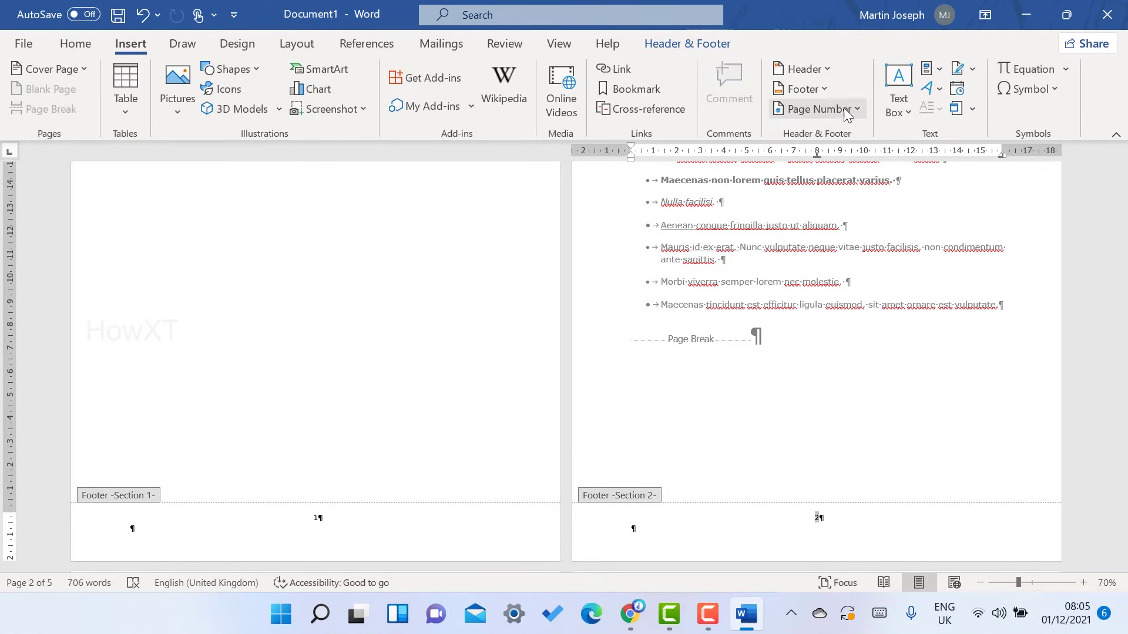
{"action": "left_click", "coordinate": [854, 109]}
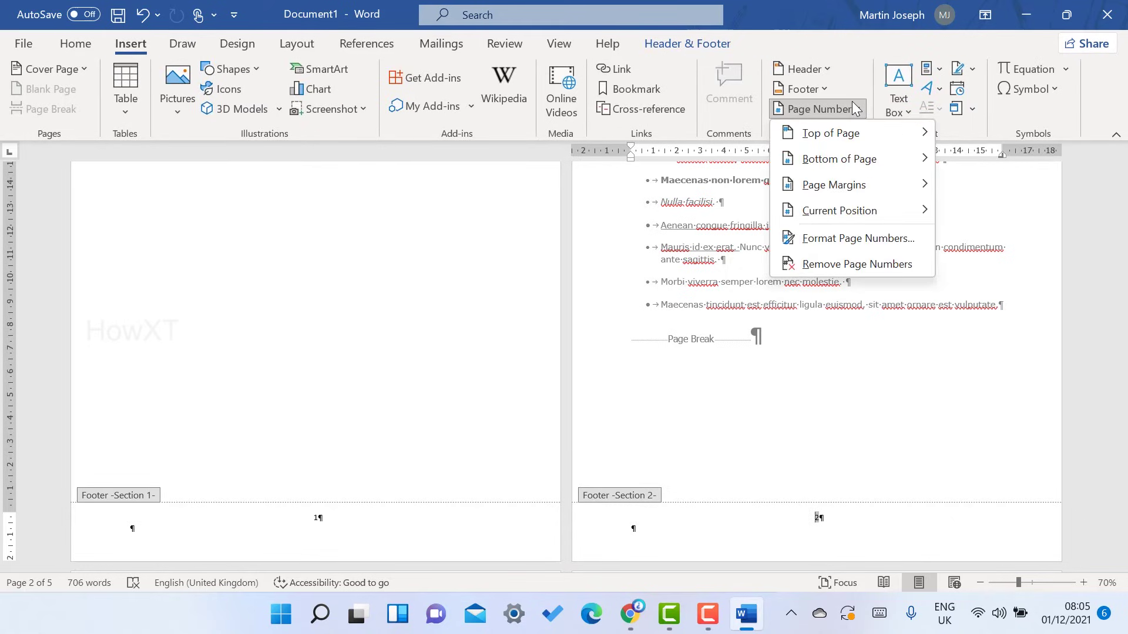
{"action": "left_click", "coordinate": [861, 238]}
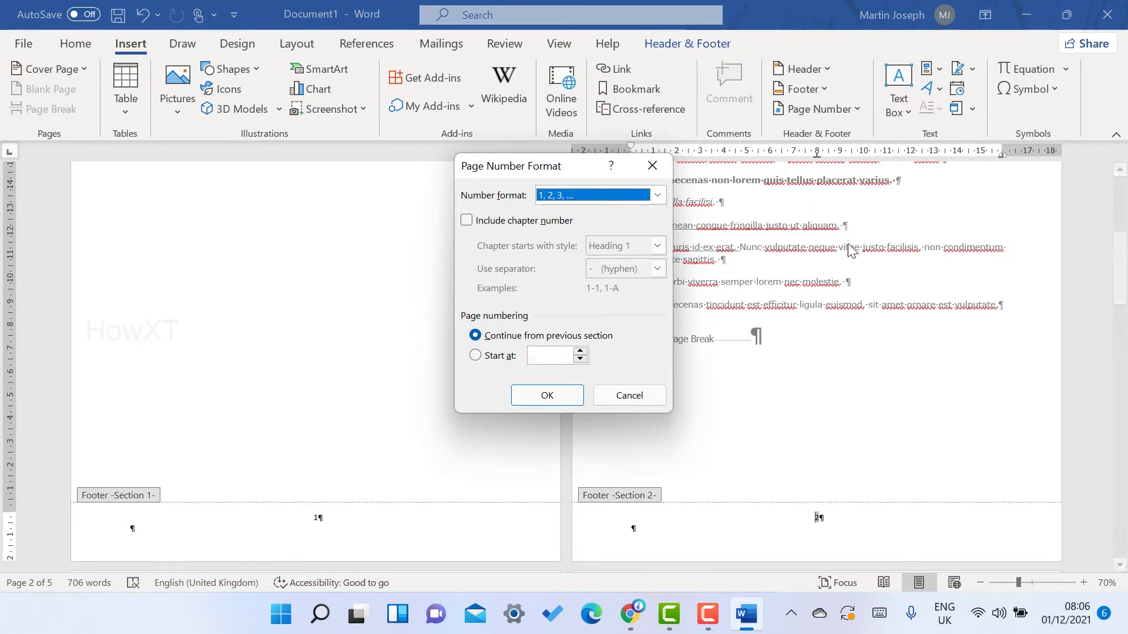
{"action": "left_click", "coordinate": [499, 357]}
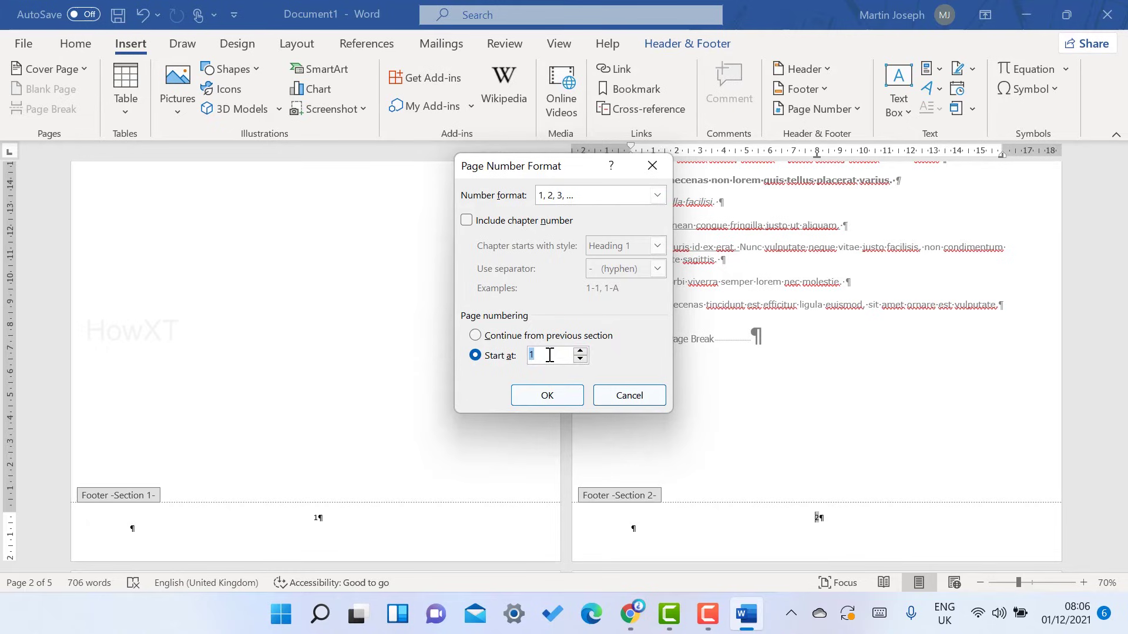
{"action": "left_click", "coordinate": [548, 396]}
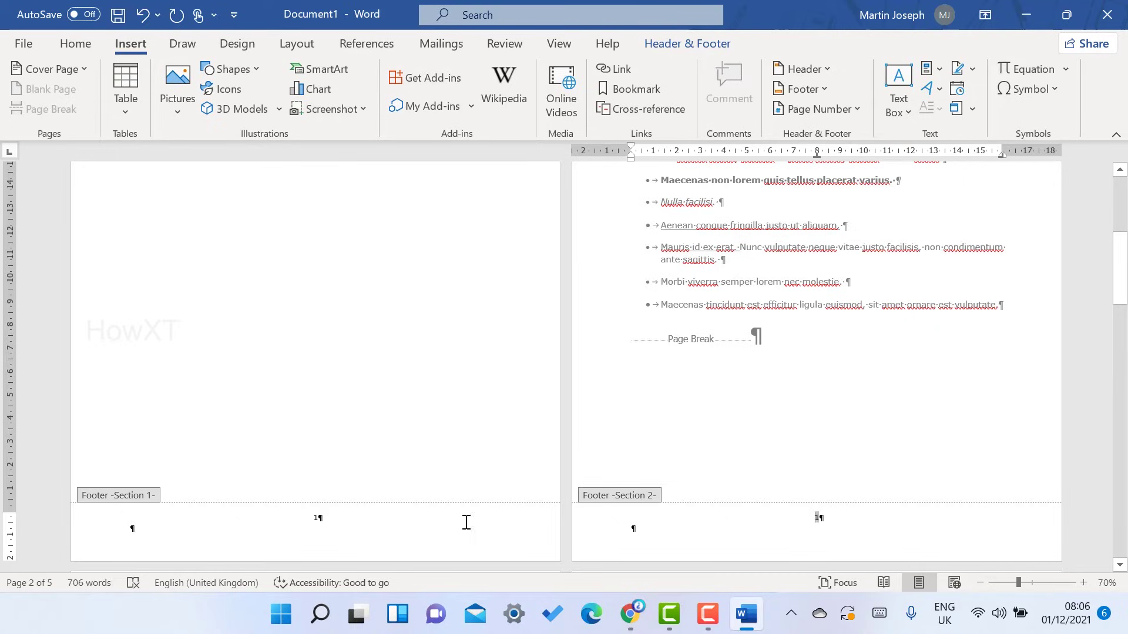
{"action": "left_click", "coordinate": [314, 521]}
- Left-align and then delete the page number in the title page's footer
{"action": "key", "text": "ctrl+l"}
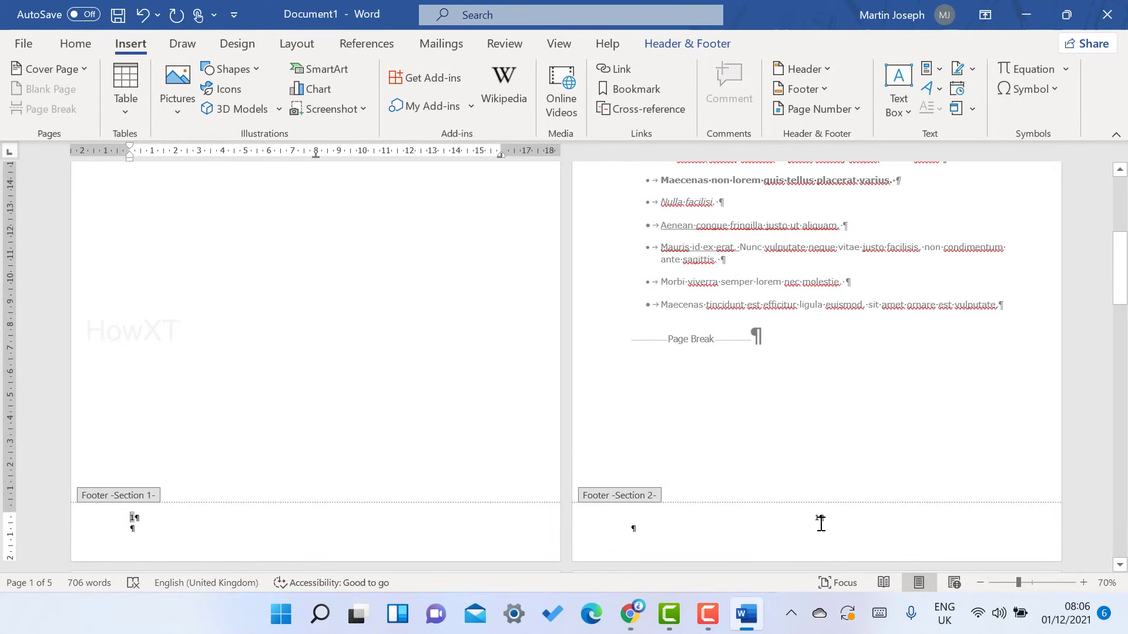
{"action": "left_click", "coordinate": [173, 535]}
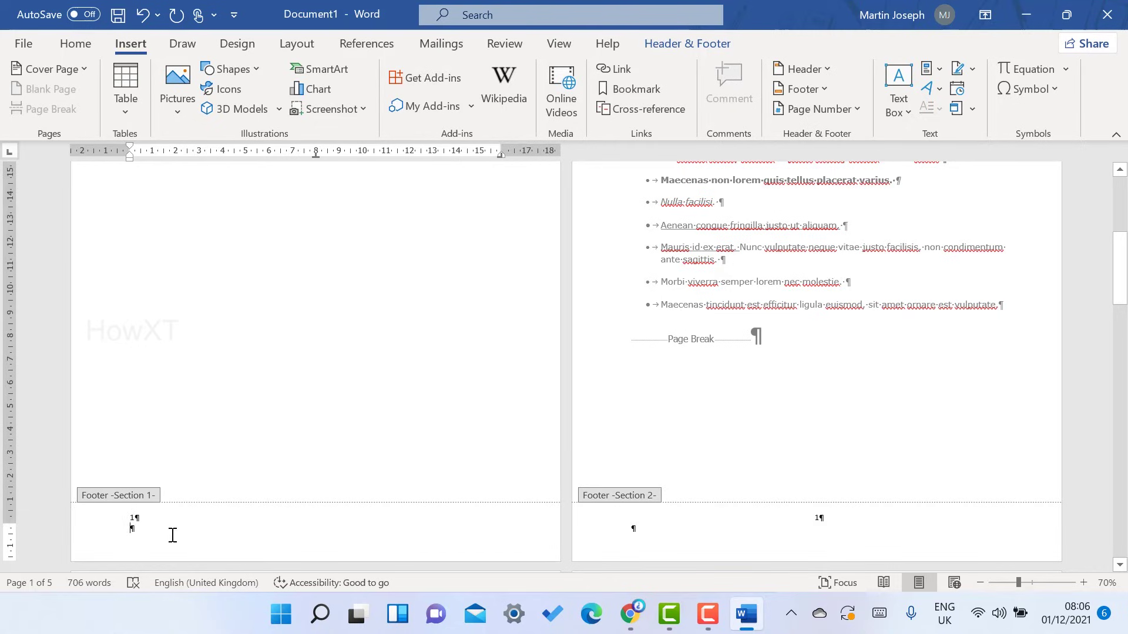
{"action": "left_click", "coordinate": [139, 518]}
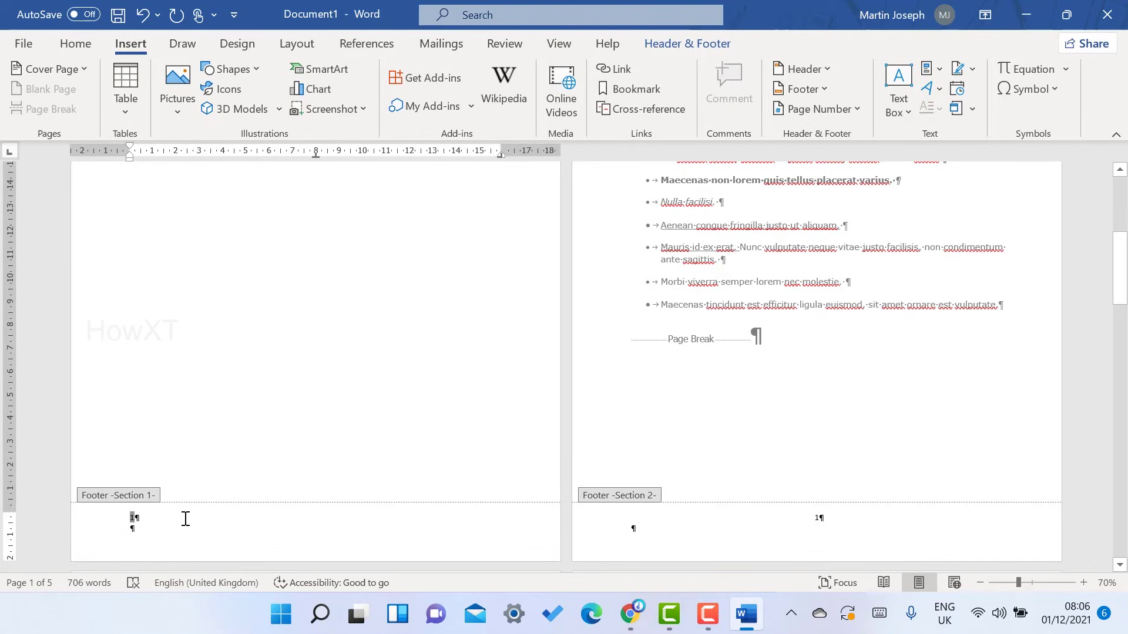
{"action": "key", "text": "BackSpace"}
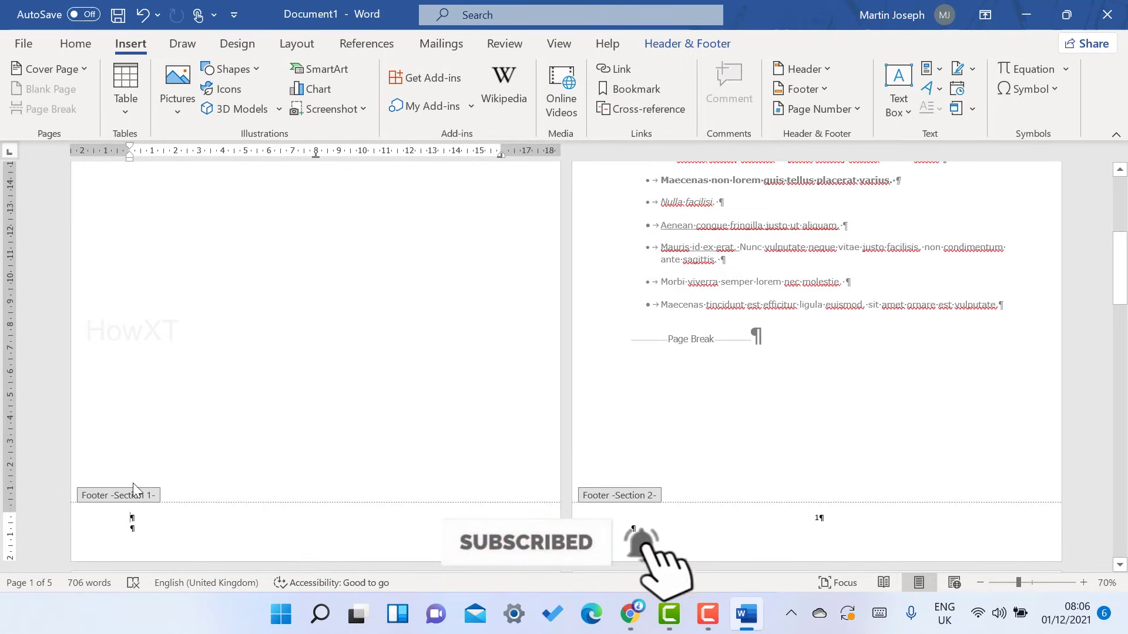
{"action": "left_click", "coordinate": [712, 531]}
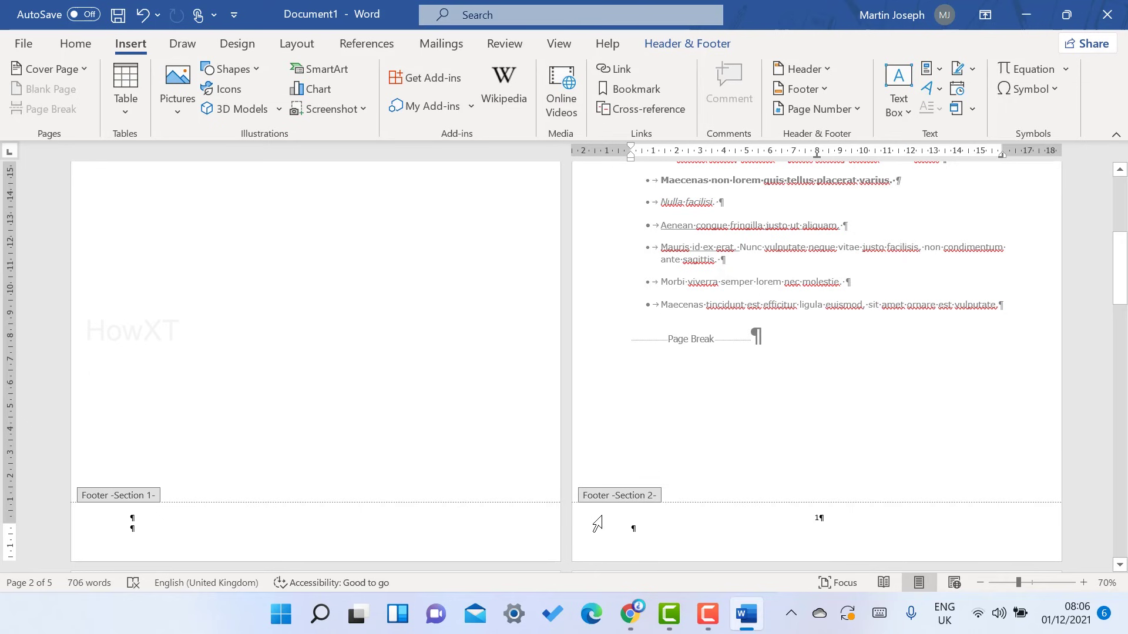
- Exit footer editing and scroll through the pages back to the title page
{"action": "scroll", "coordinate": [546, 360], "scroll_direction": "up", "scroll_amount": 5}
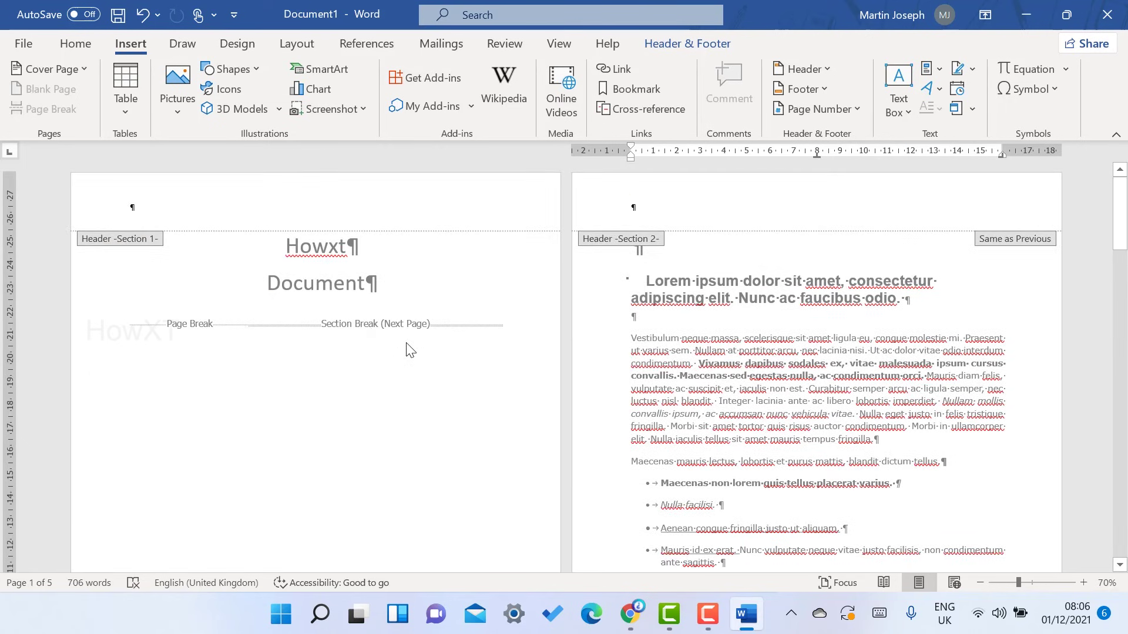
{"action": "scroll", "coordinate": [810, 390], "scroll_direction": "down", "scroll_amount": 10}
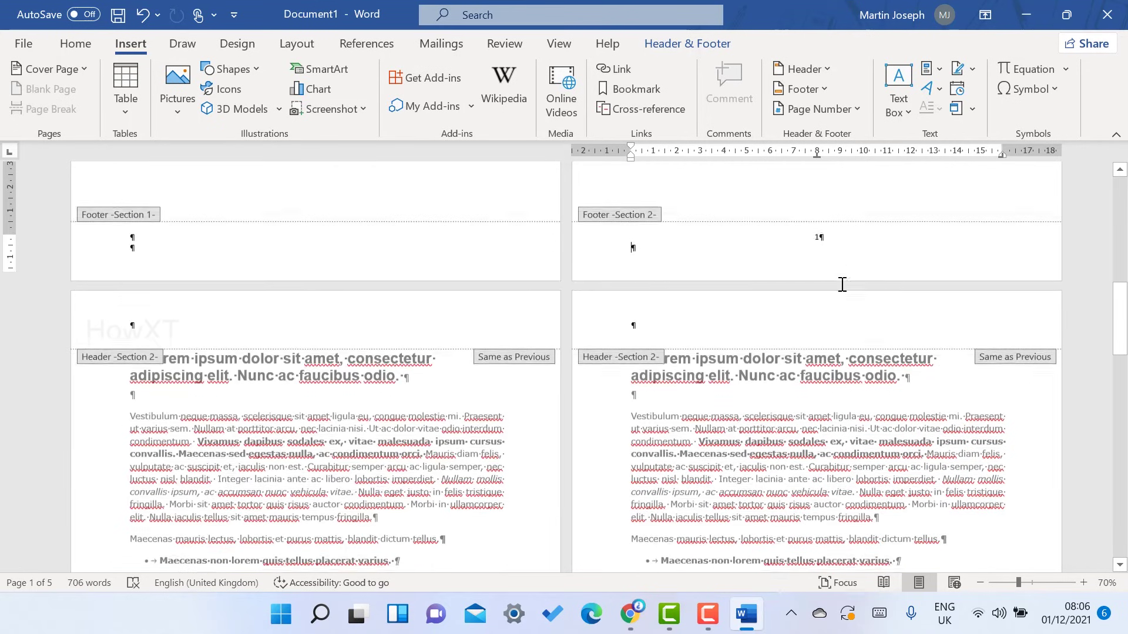
{"action": "double_click", "coordinate": [385, 176]}
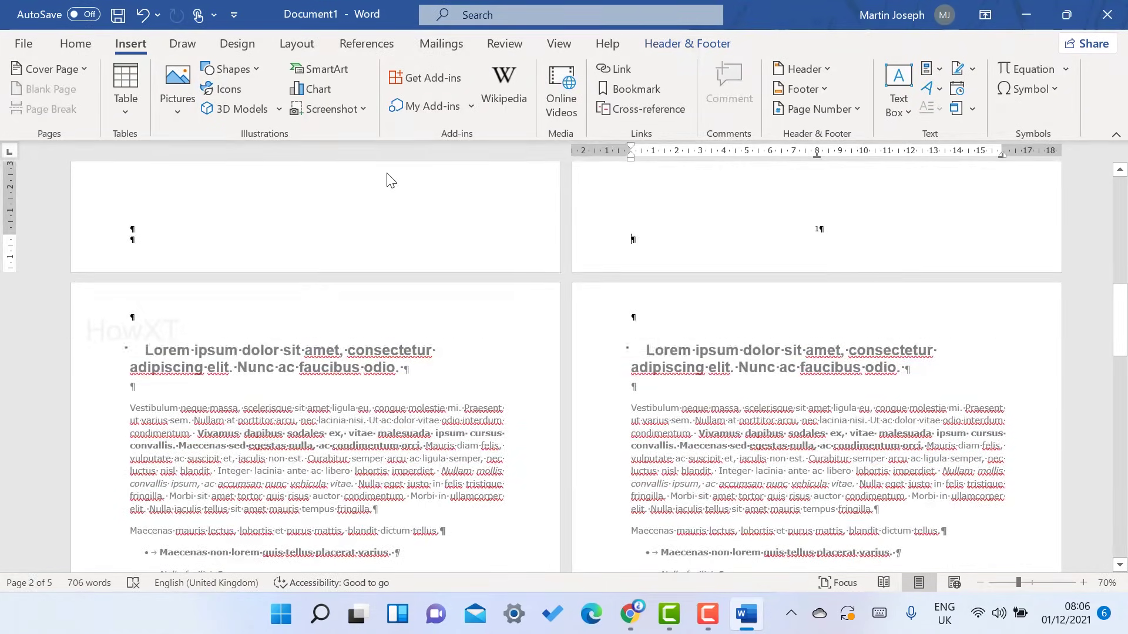
{"action": "scroll", "coordinate": [857, 442], "scroll_direction": "down", "scroll_amount": 10}
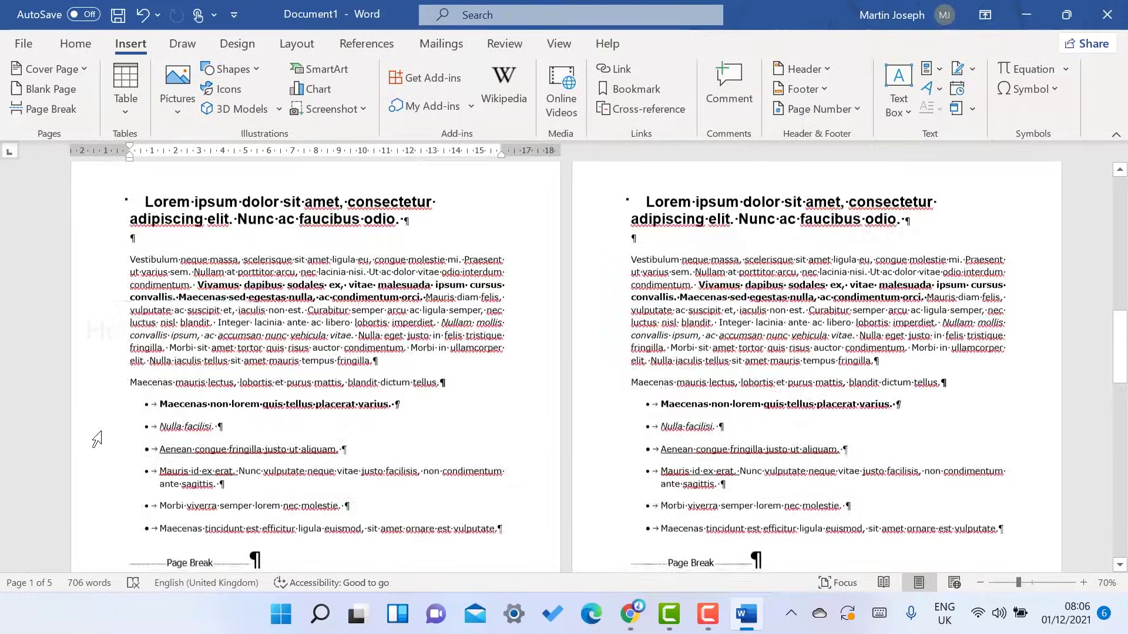
{"action": "scroll", "coordinate": [843, 456], "scroll_direction": "down", "scroll_amount": 10}
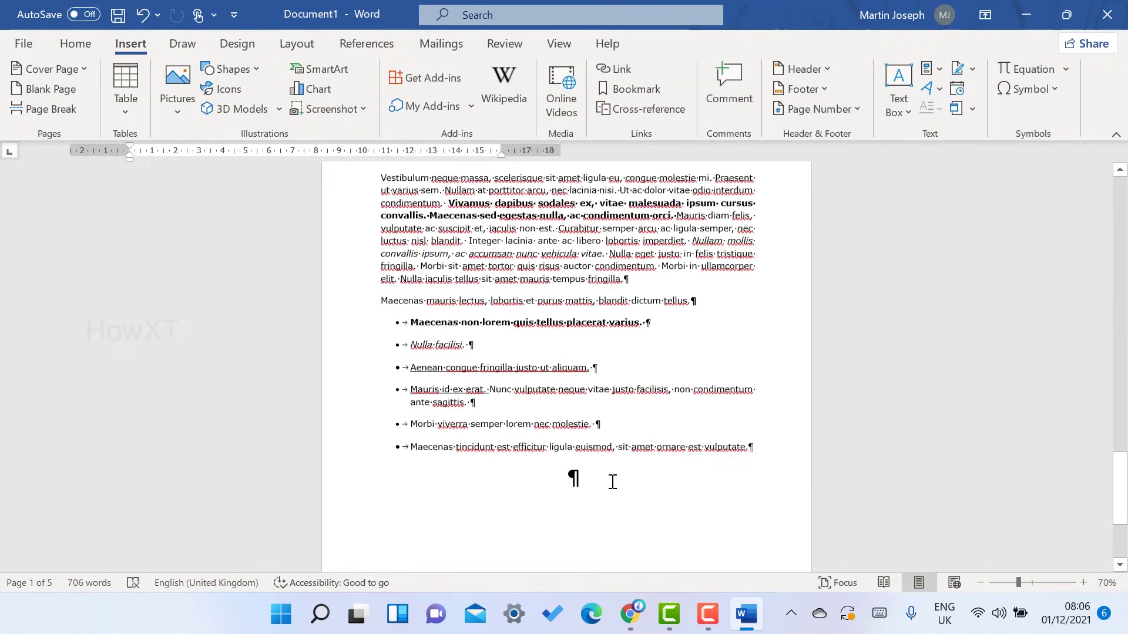
{"action": "scroll", "coordinate": [630, 474], "scroll_direction": "up", "scroll_amount": 15}
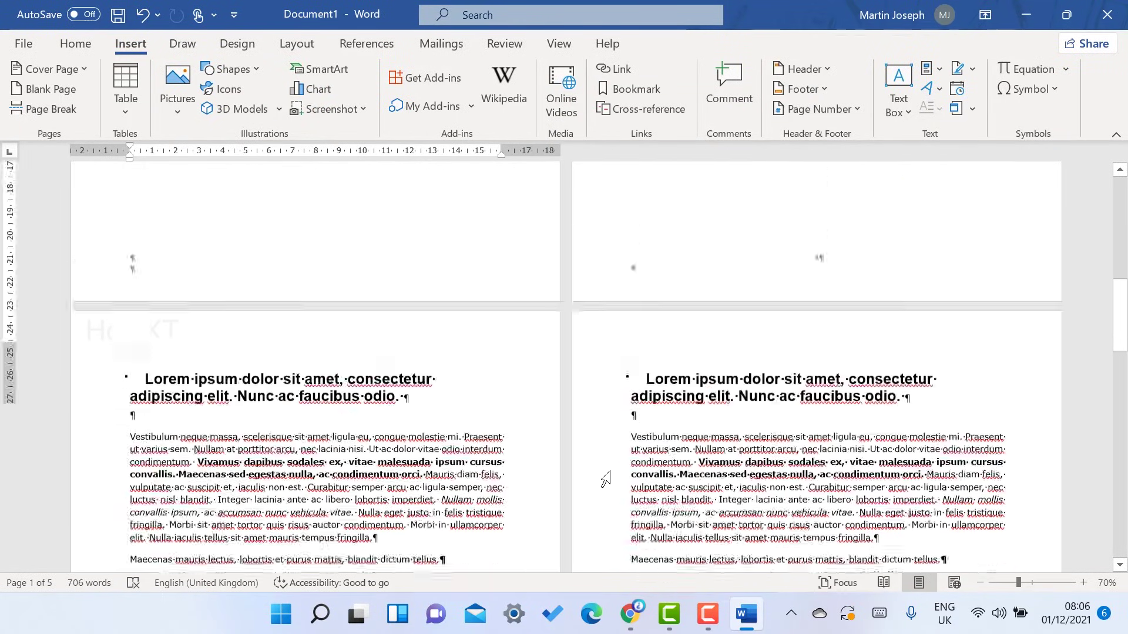
{"action": "scroll", "coordinate": [592, 471], "scroll_direction": "up", "scroll_amount": 10}
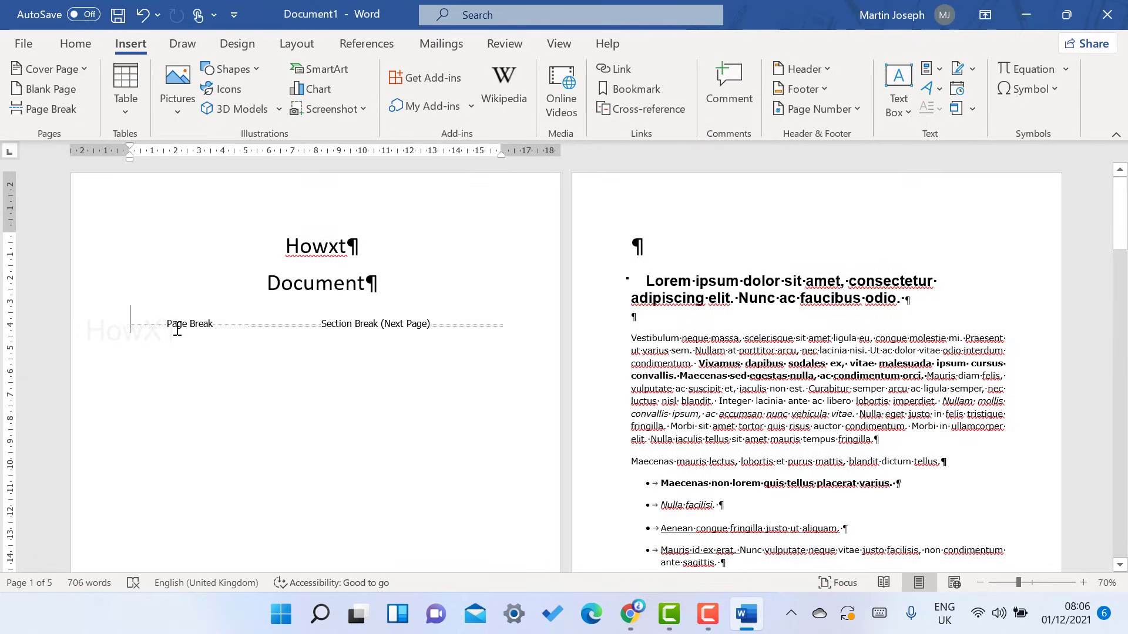